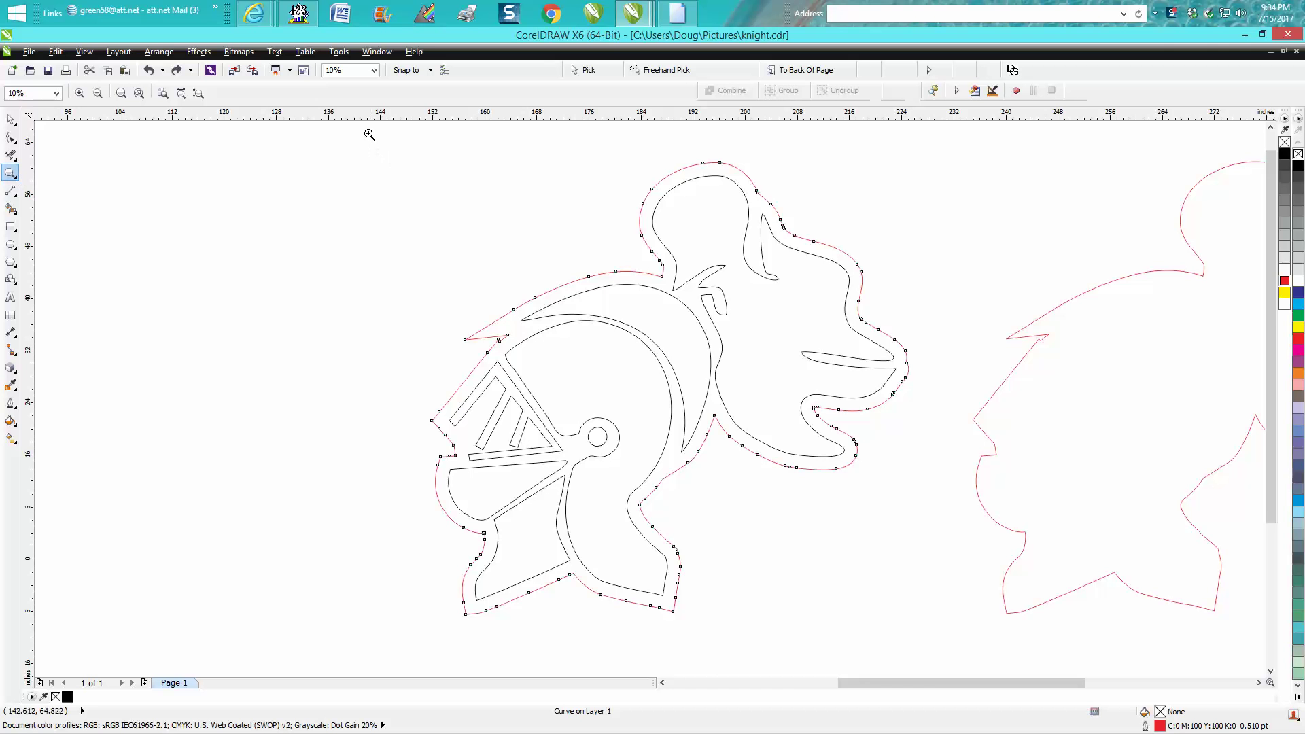
Zoom in on the helmet's upper-left visor edge to inspect the red cut contour.
{"action": "left_click_drag", "start_coordinate": [364, 129], "coordinate": [979, 646]}
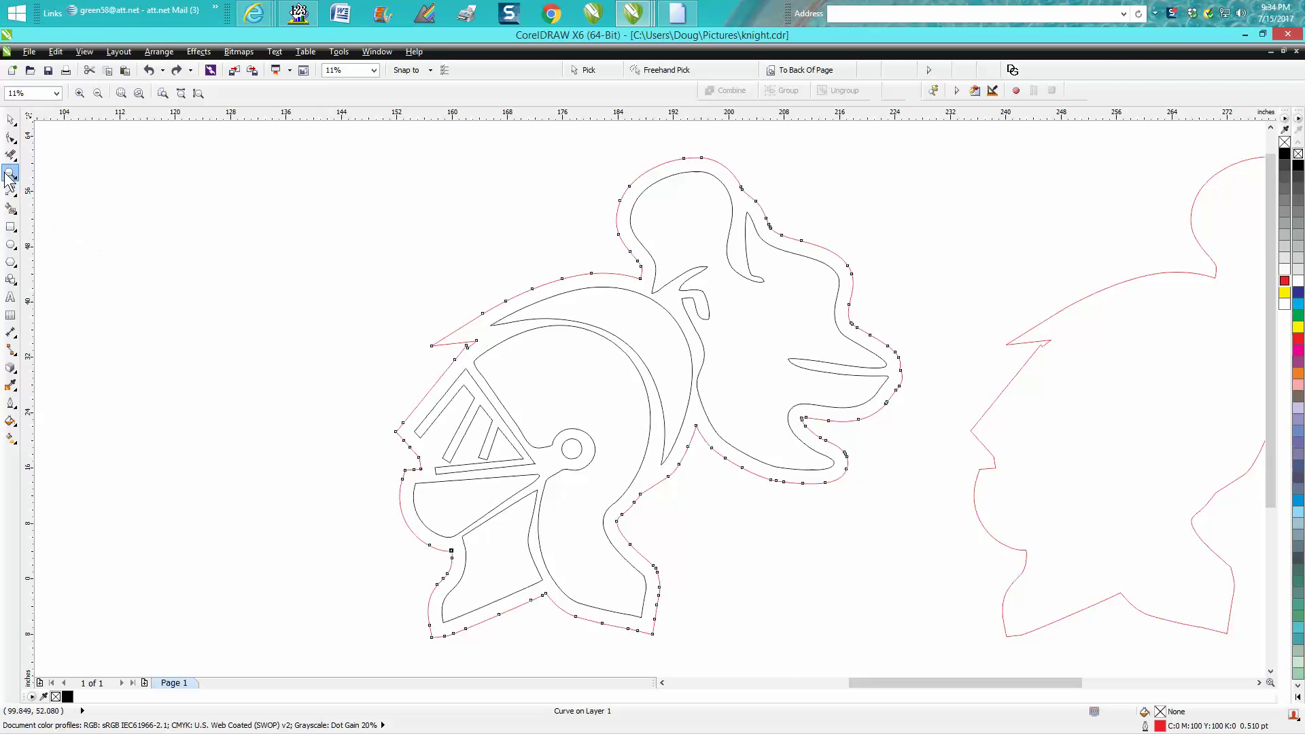
{"action": "left_click_drag", "start_coordinate": [325, 283], "coordinate": [873, 660]}
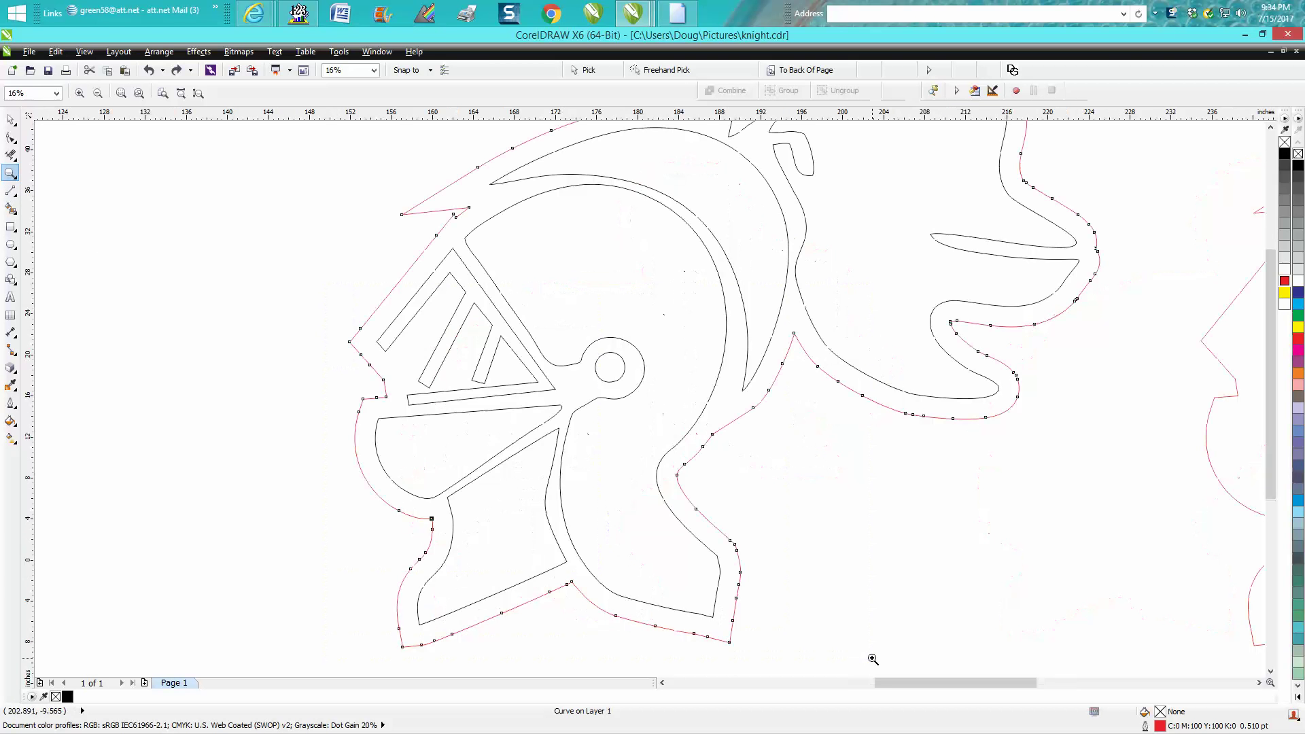
{"action": "left_click", "coordinate": [10, 155]}
{"action": "left_click", "coordinate": [11, 172]}
{"action": "left_click_drag", "start_coordinate": [285, 170], "coordinate": [685, 349]}
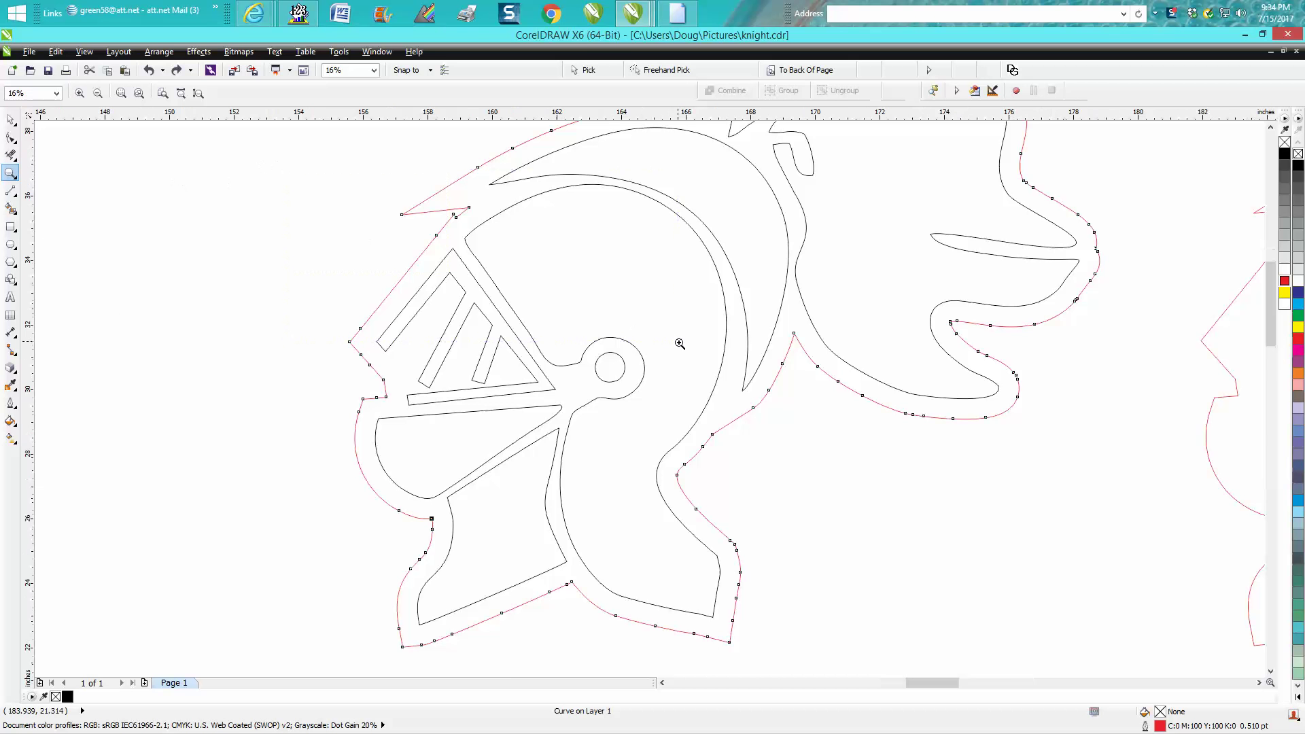
{"action": "scroll", "coordinate": [583, 292], "scroll_direction": "down", "scroll_amount": 1}
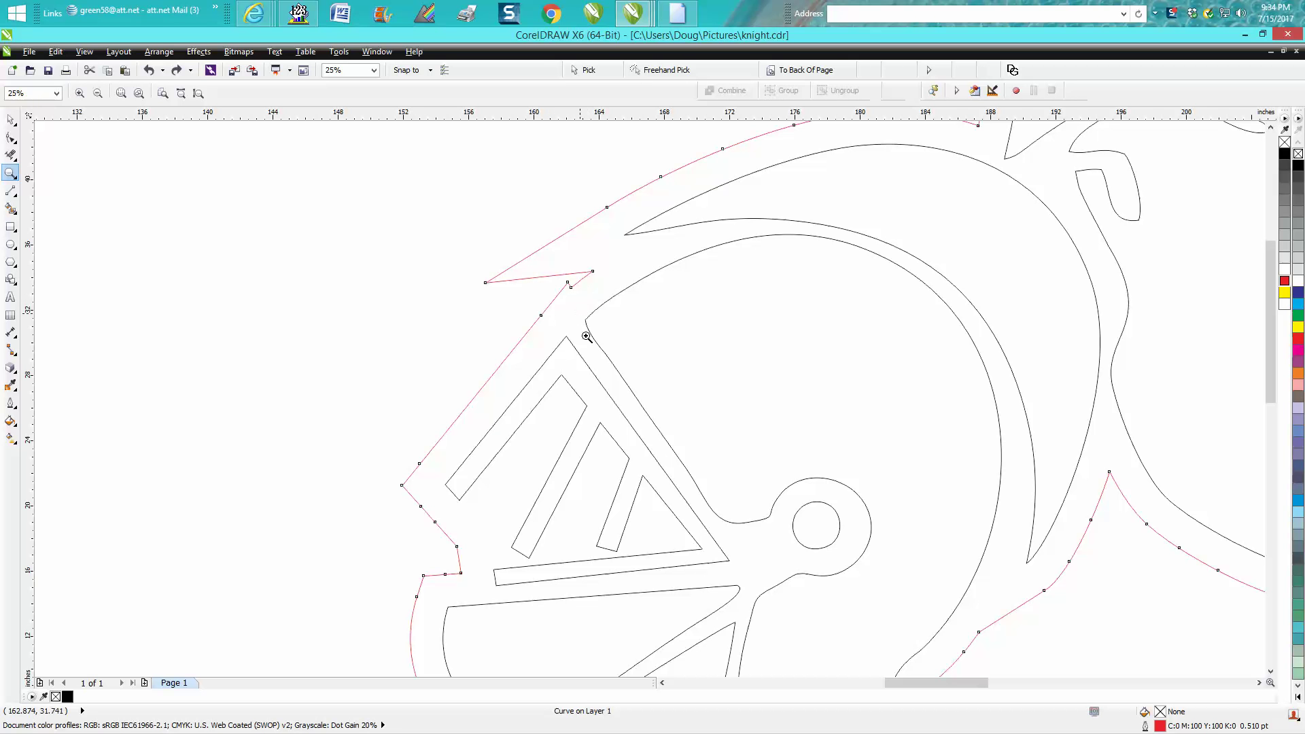
Delete redundant nodes beside the visor, reducing the red contour to 108 nodes.
{"action": "left_click", "coordinate": [10, 137]}
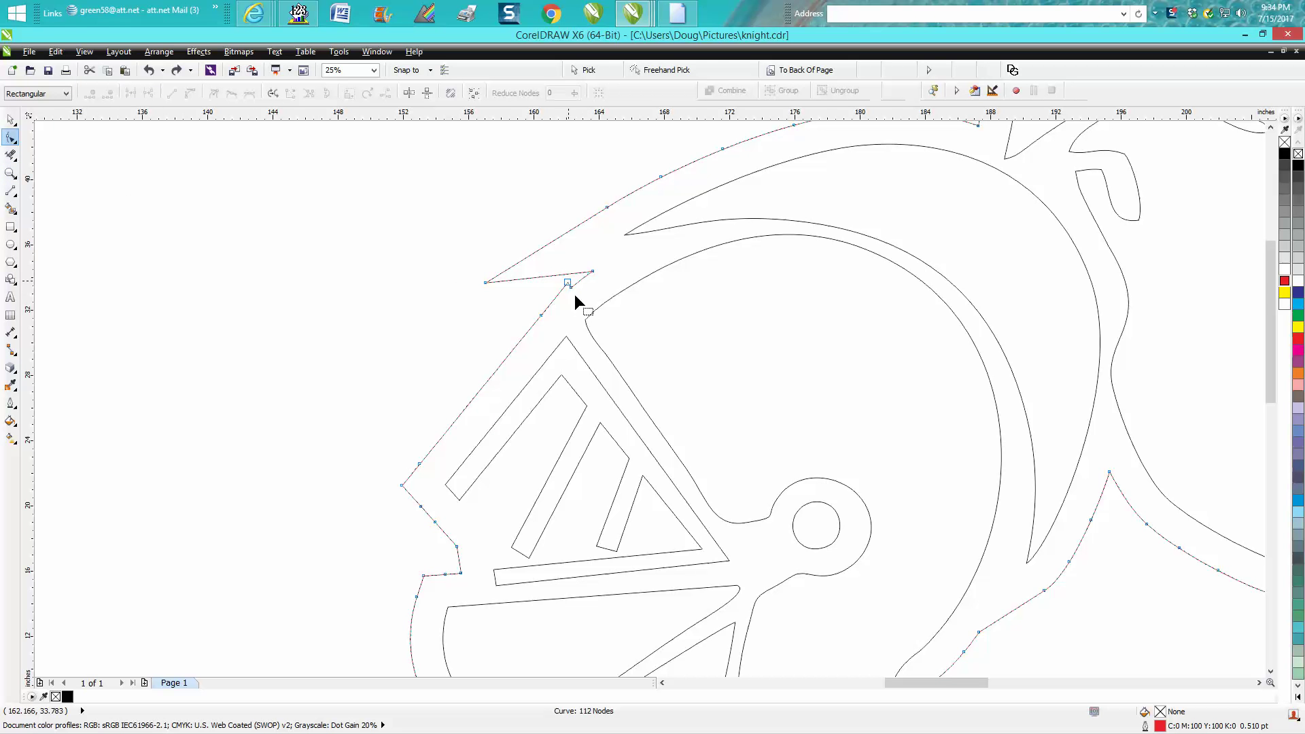
{"action": "left_click", "coordinate": [573, 292]}
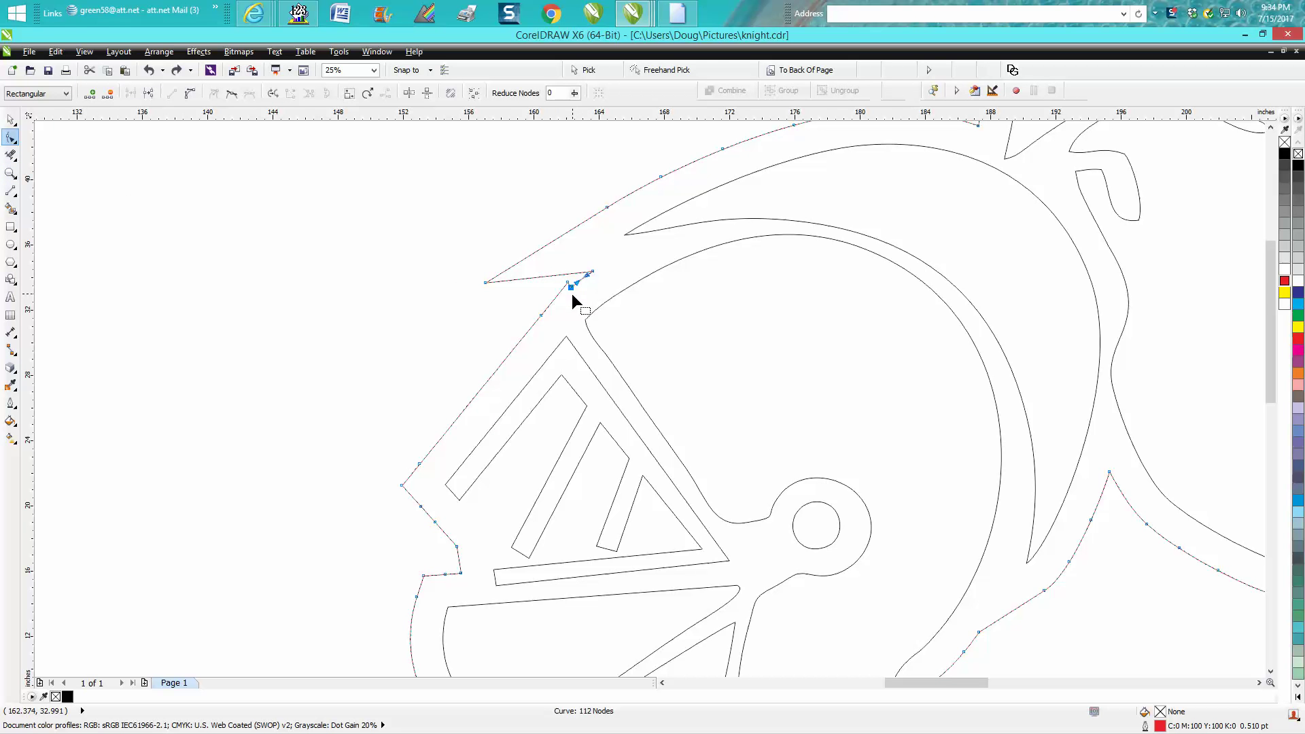
{"action": "key", "text": "Delete"}
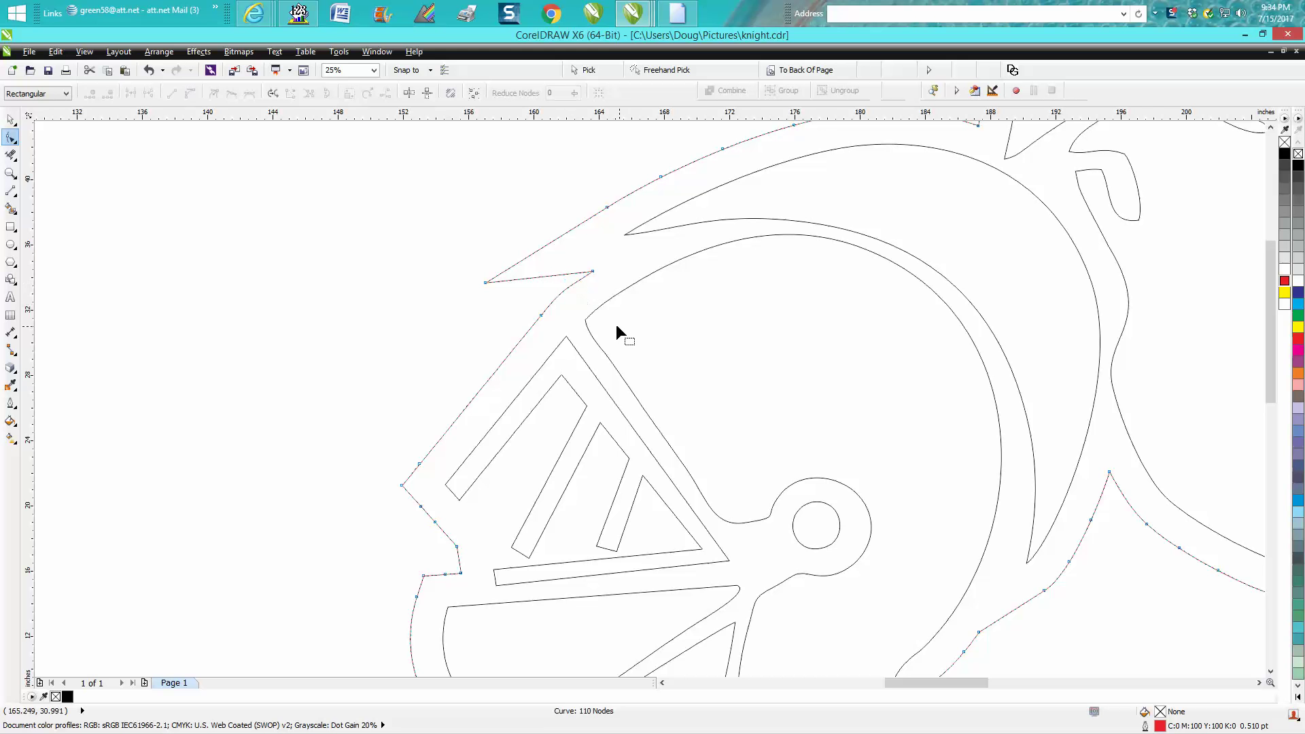
{"action": "left_click", "coordinate": [541, 314]}
{"action": "key", "text": "Delete"}
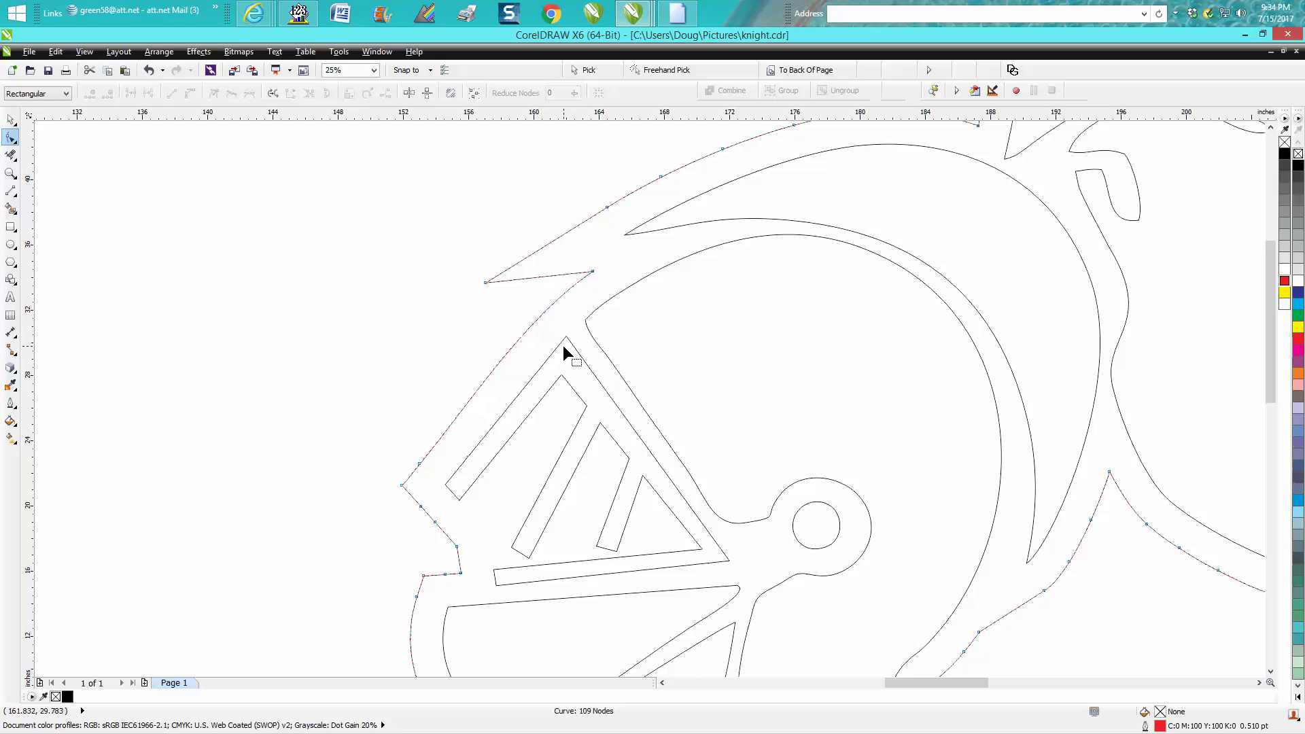
{"action": "left_click", "coordinate": [422, 463]}
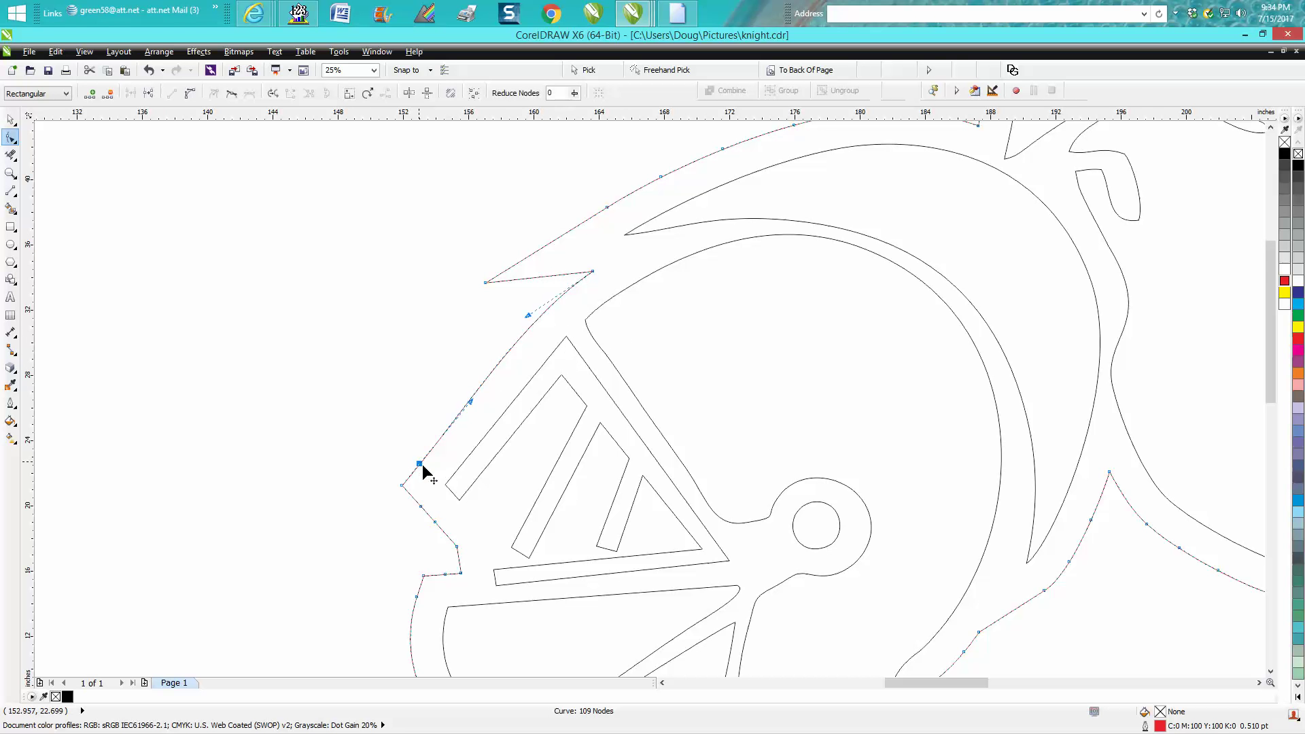
{"action": "key", "text": "Delete"}
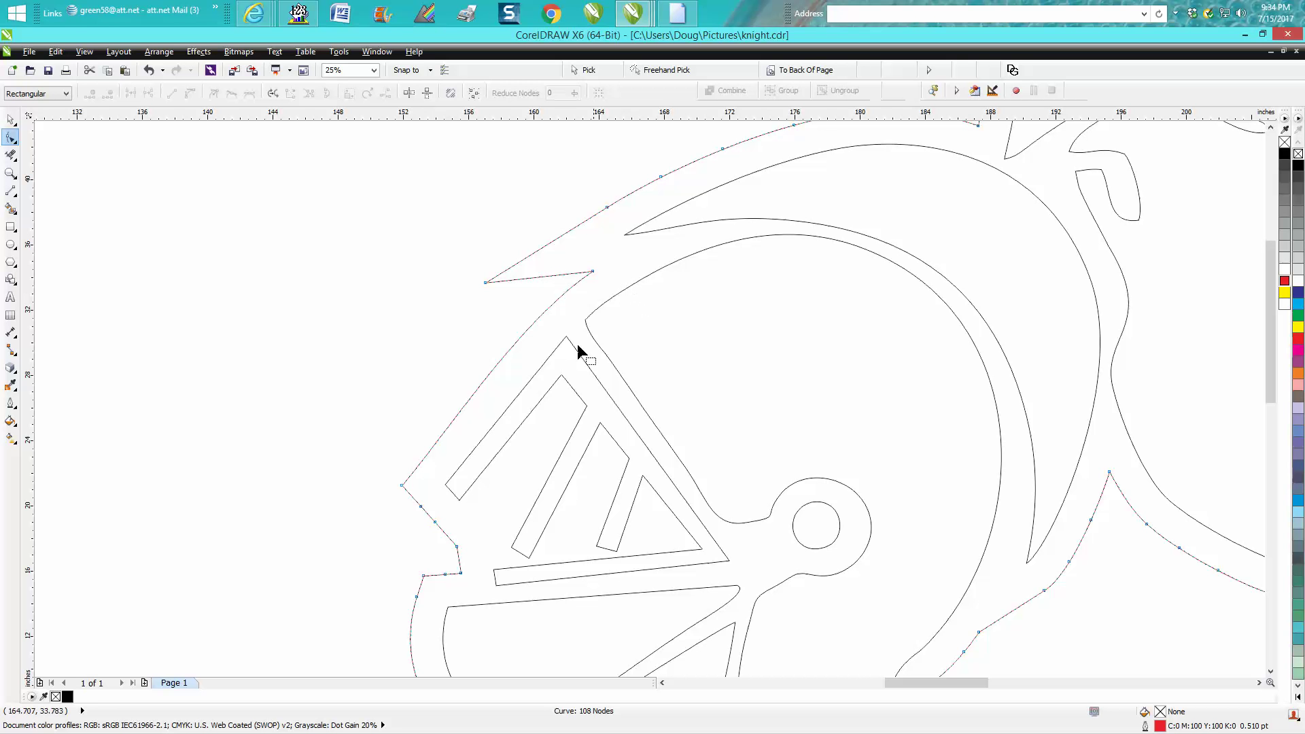
Convert the segment below the spike tip node to a straight line.
{"action": "right_click", "coordinate": [401, 486]}
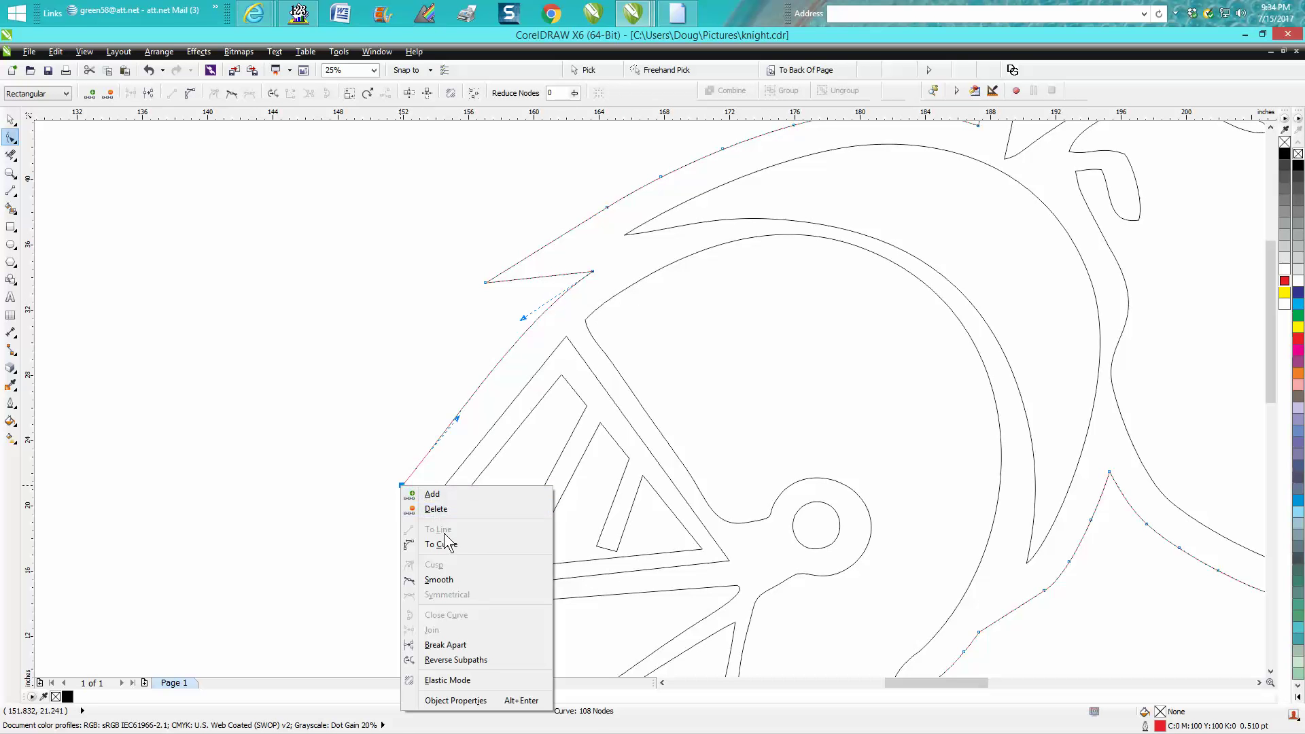
{"action": "left_click", "coordinate": [369, 431]}
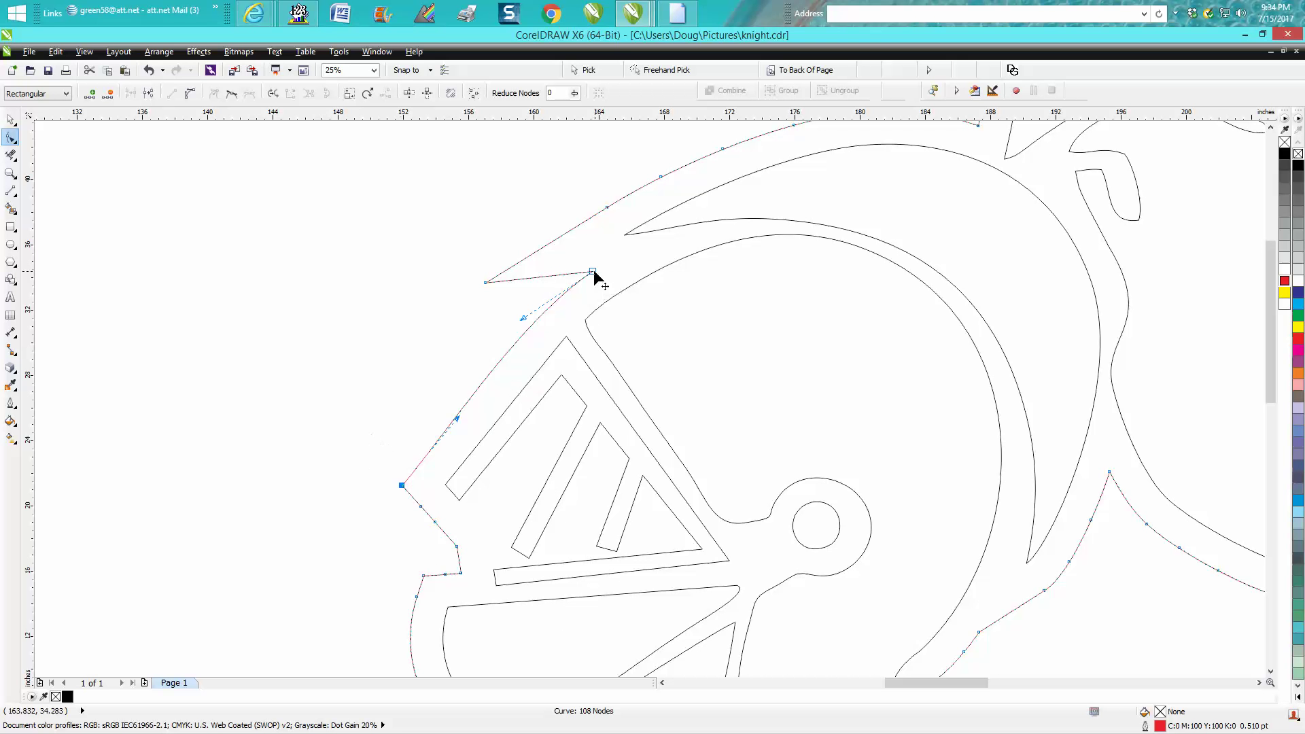
{"action": "right_click", "coordinate": [594, 271]}
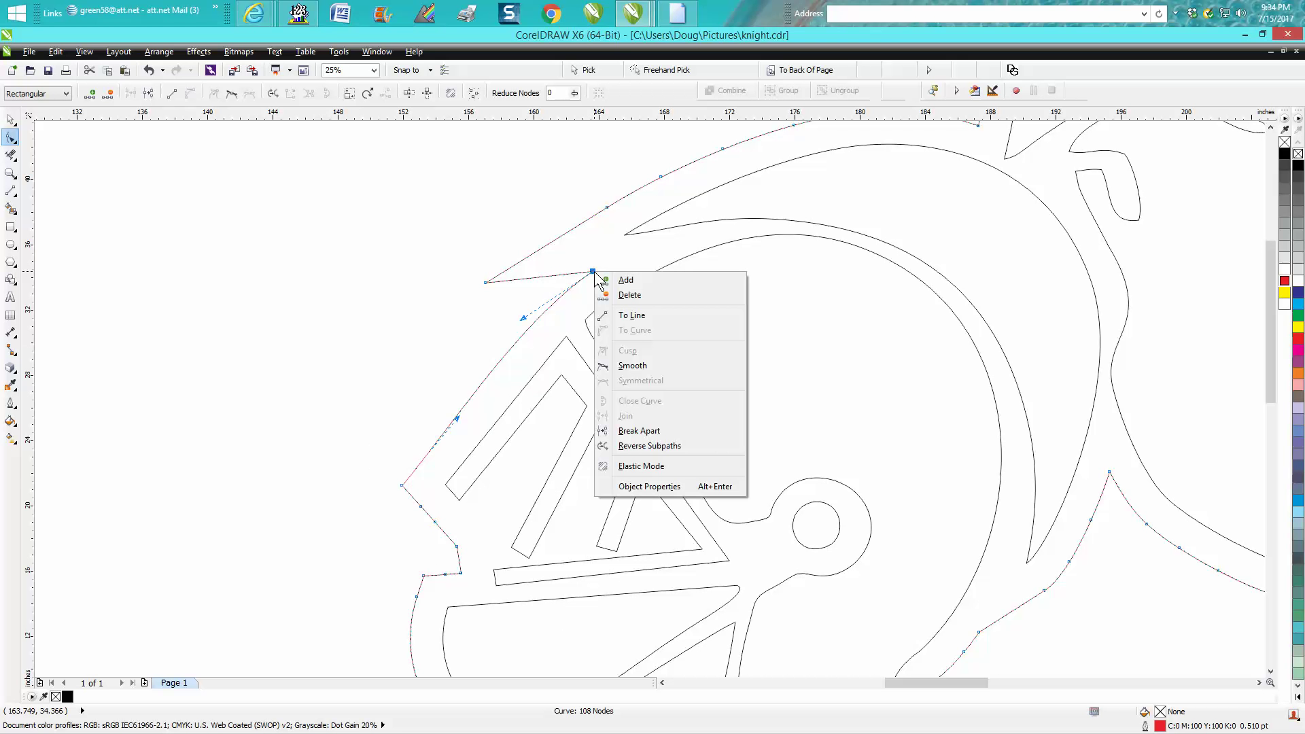
{"action": "left_click", "coordinate": [630, 316]}
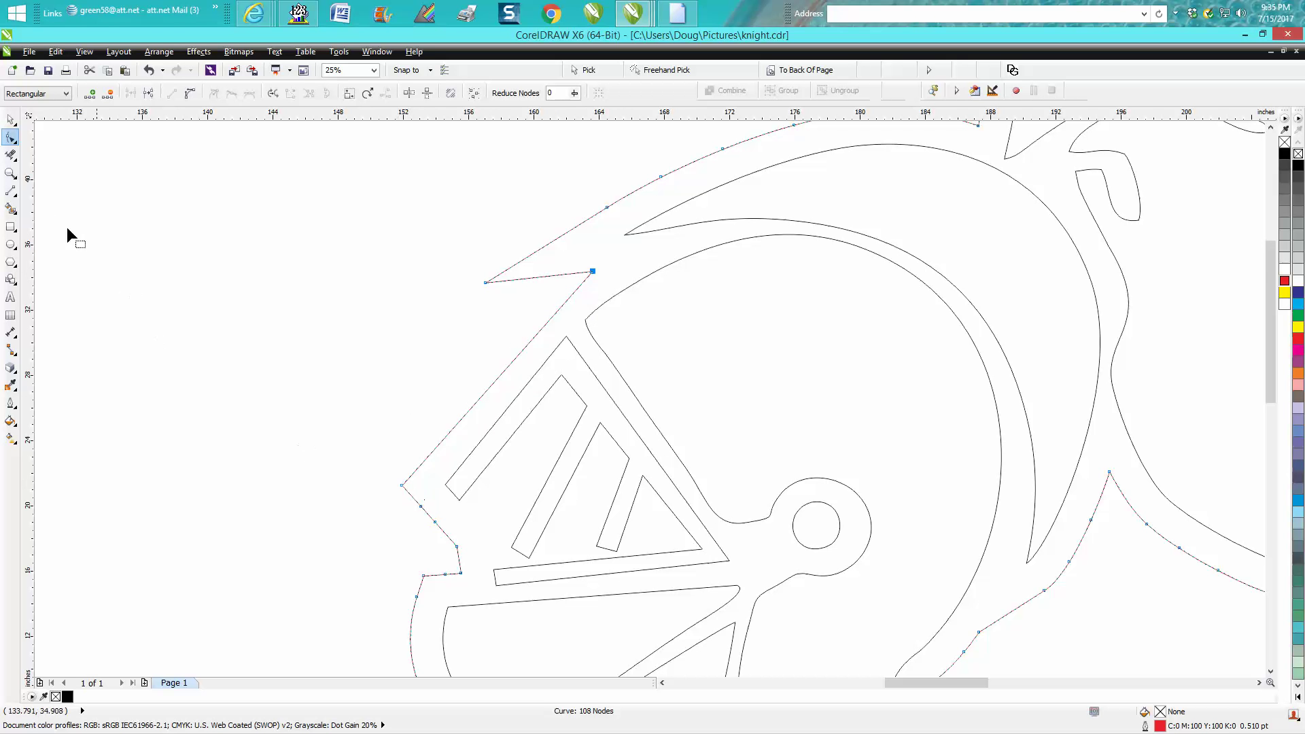
Zoom in close on the front spike's tip beside the visor.
{"action": "key", "text": "z"}
{"action": "left_click_drag", "start_coordinate": [317, 214], "coordinate": [818, 584]}
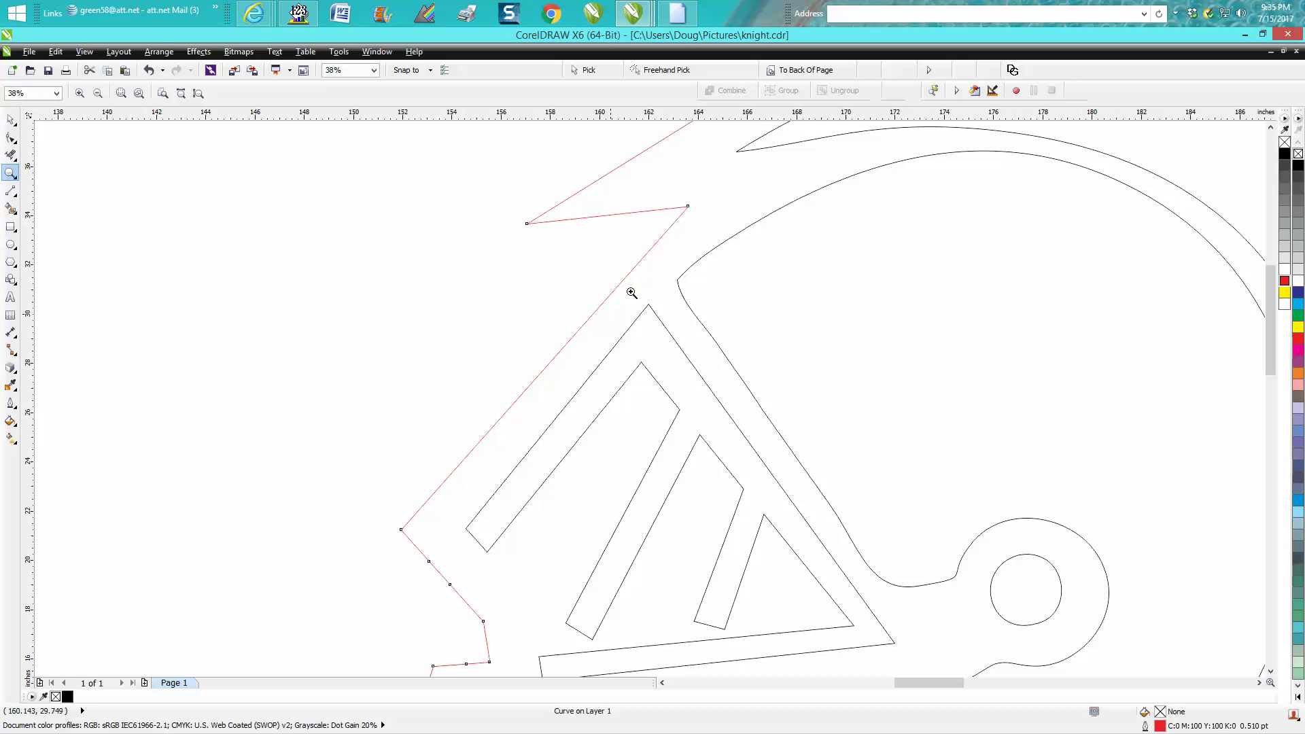
{"action": "left_click", "coordinate": [11, 137]}
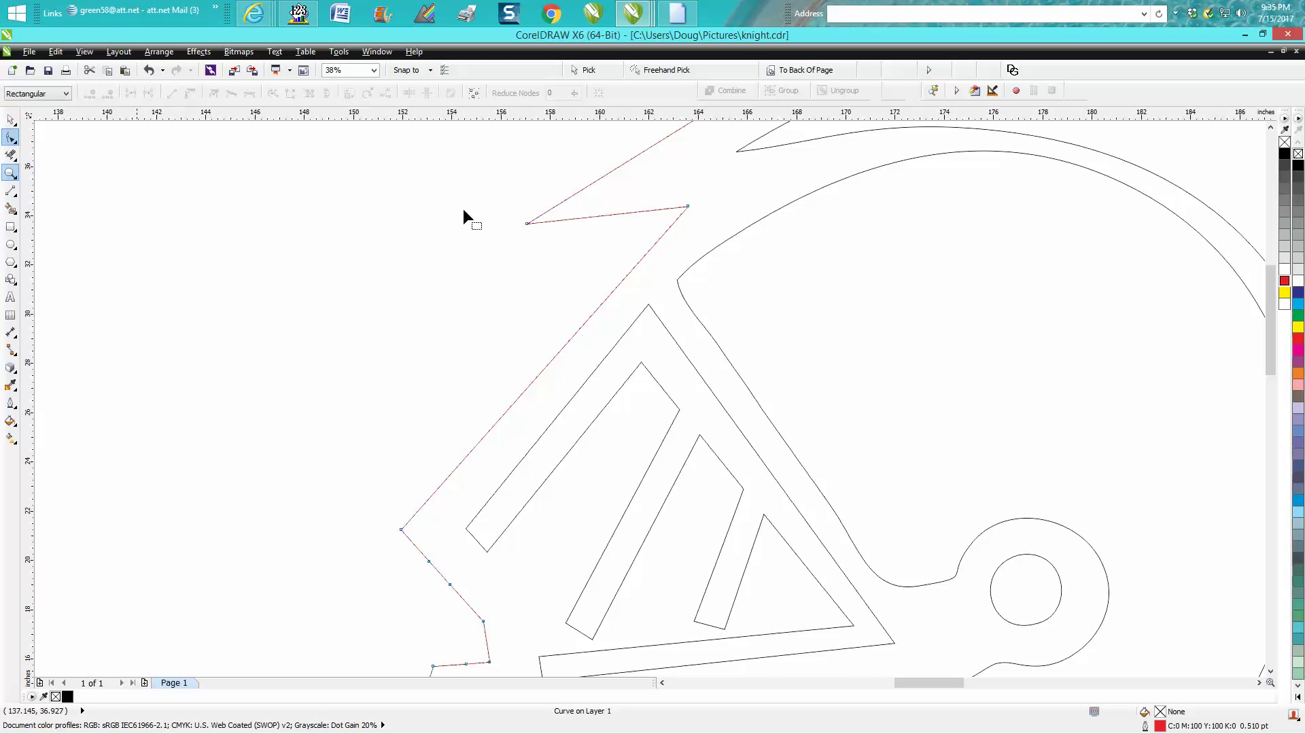
{"action": "left_click", "coordinate": [688, 206]}
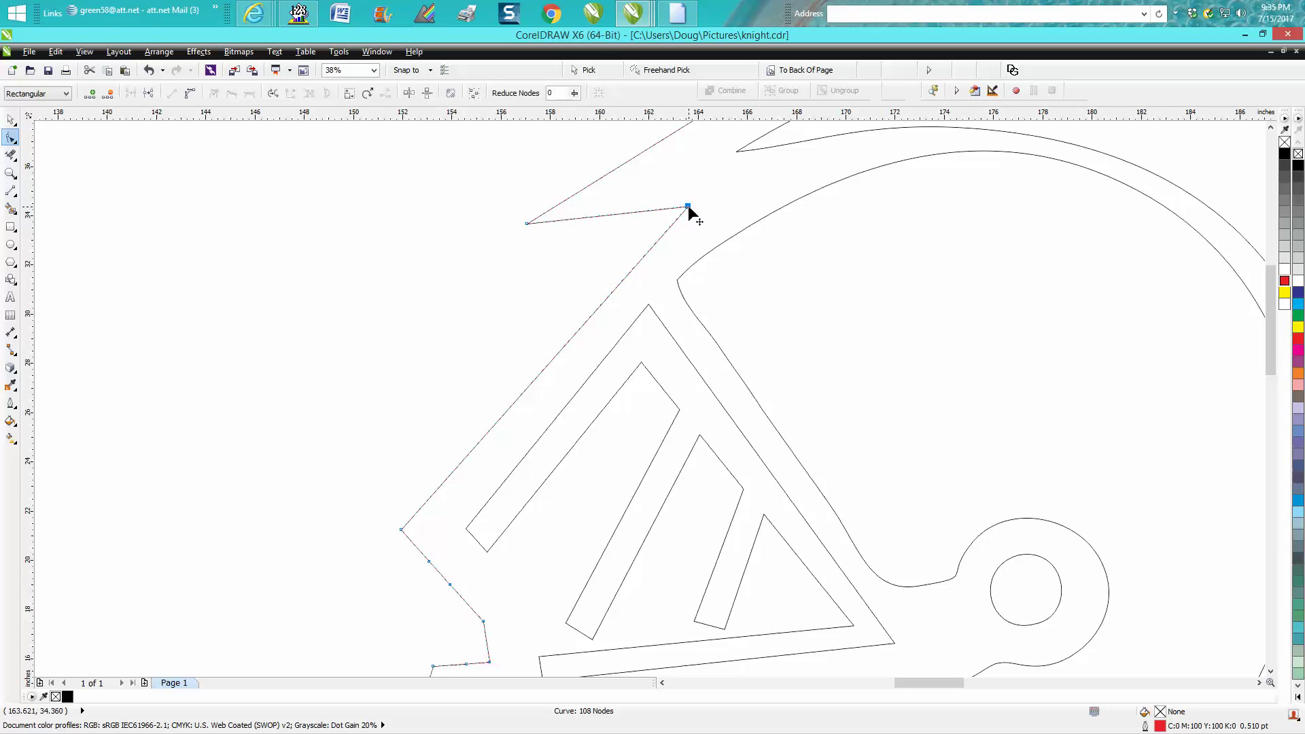
{"action": "left_click", "coordinate": [544, 210]}
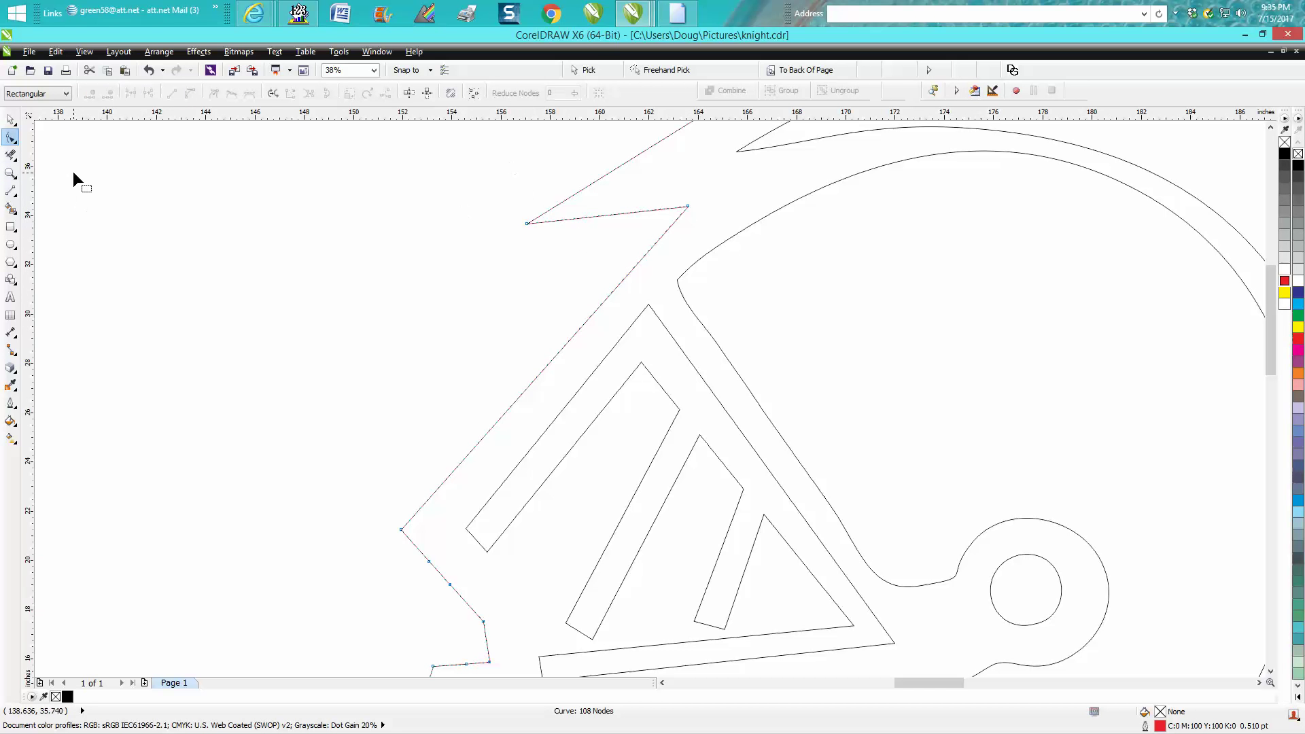
{"action": "left_click", "coordinate": [11, 119]}
{"action": "left_click", "coordinate": [116, 175]}
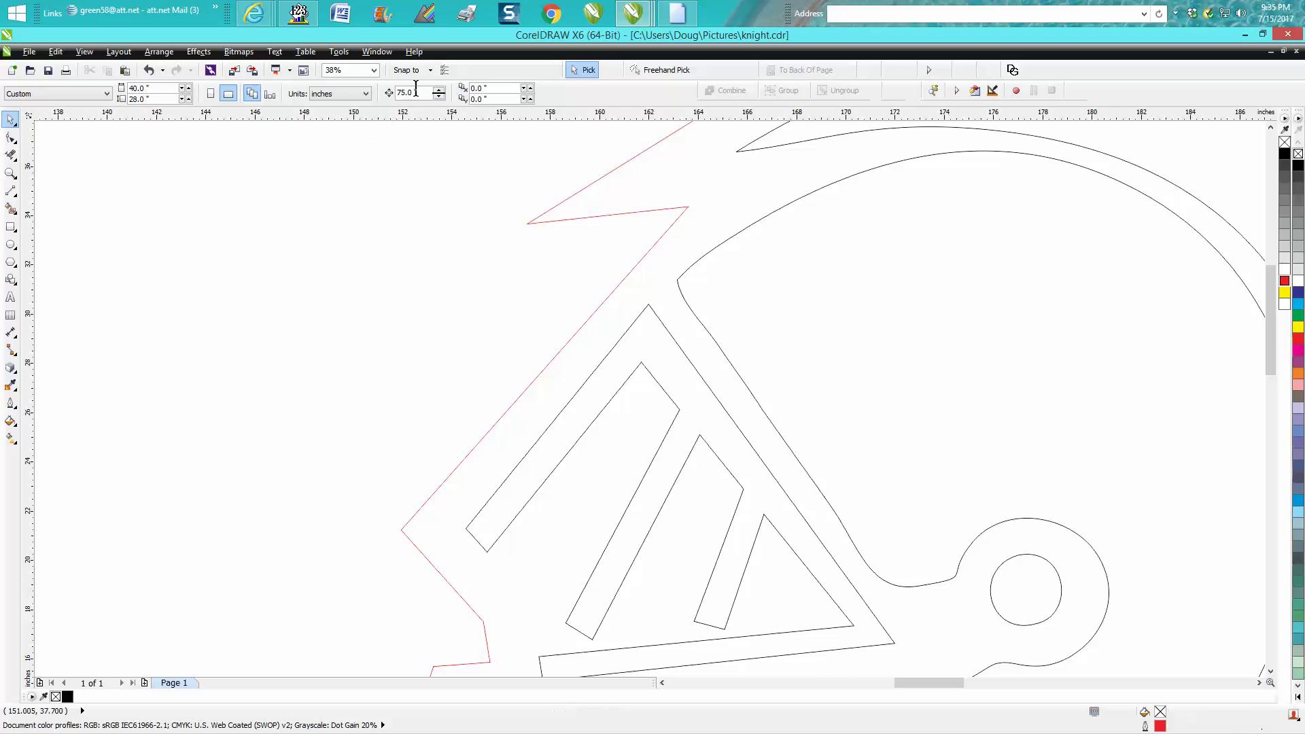
{"action": "type", "text": "."}
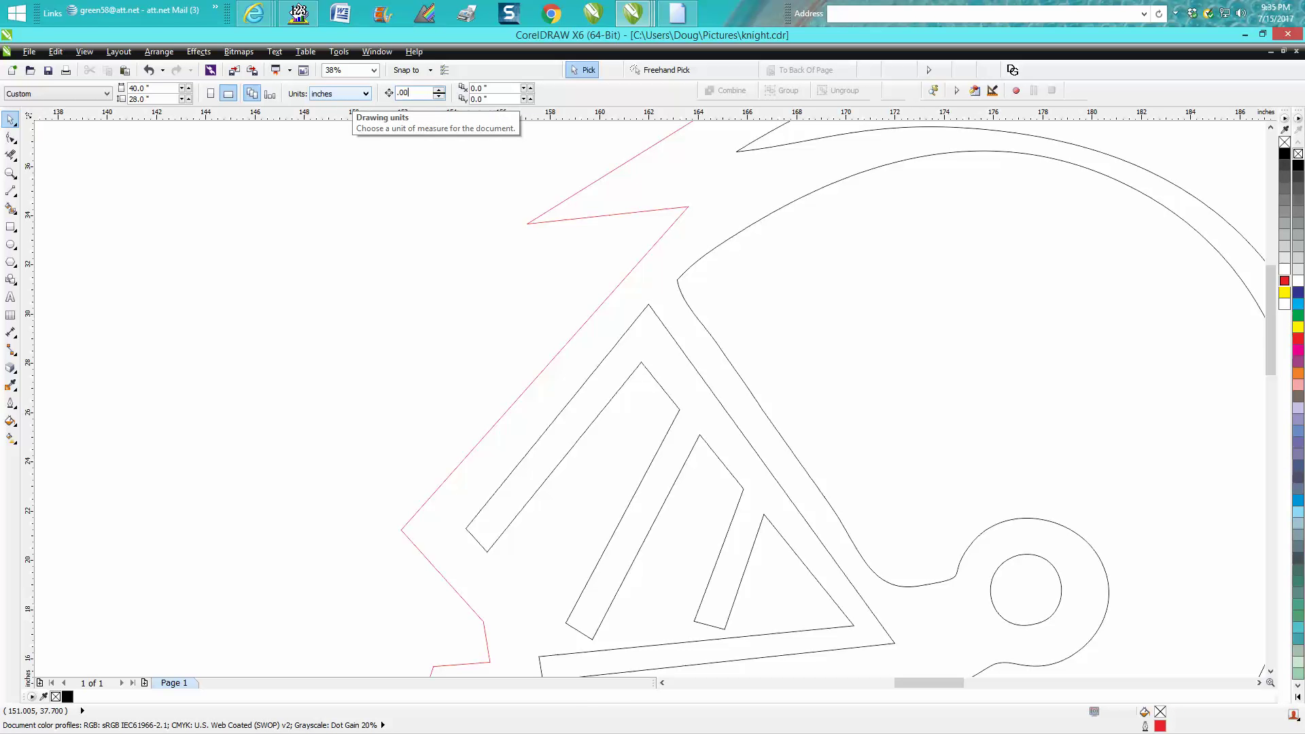
{"action": "left_click", "coordinate": [11, 173]}
{"action": "left_click_drag", "start_coordinate": [401, 170], "coordinate": [861, 399]}
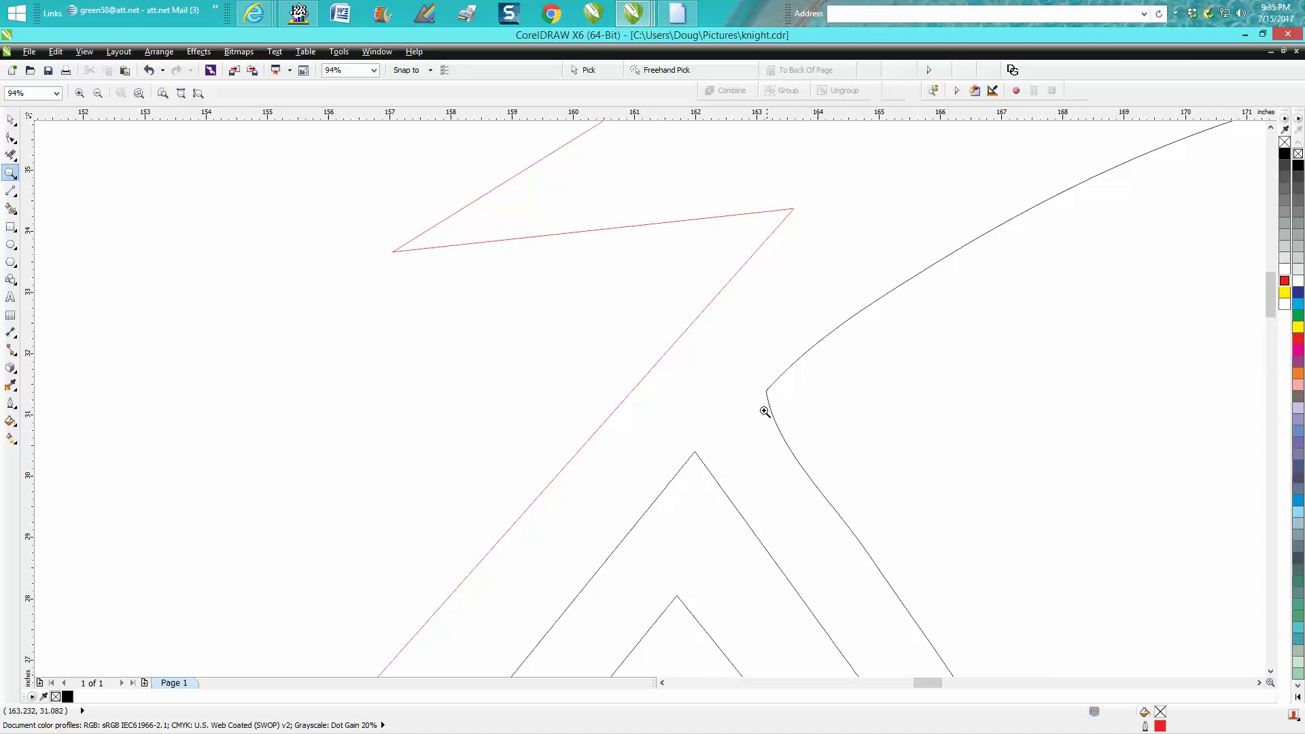
{"action": "scroll", "coordinate": [752, 405], "scroll_direction": "down", "scroll_amount": 1}
{"action": "scroll", "coordinate": [743, 405], "scroll_direction": "down", "scroll_amount": 1}
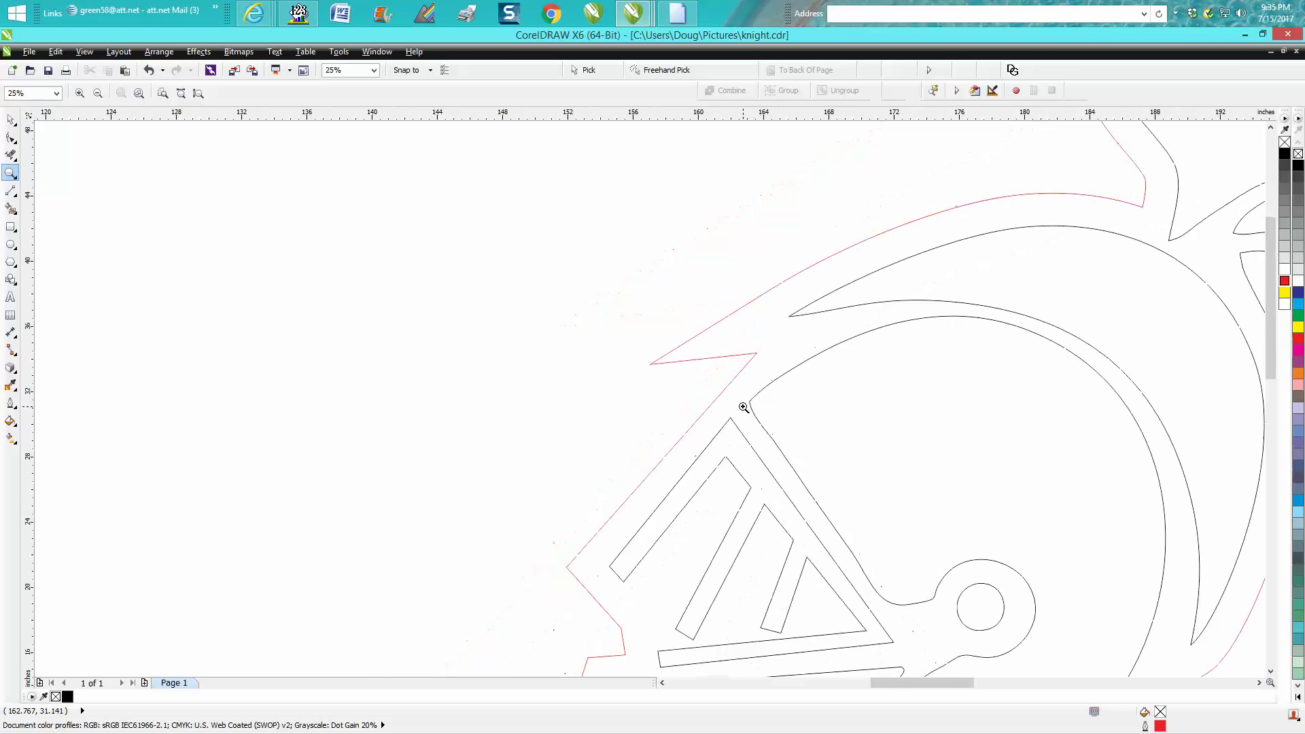
{"action": "left_click_drag", "start_coordinate": [416, 306], "coordinate": [867, 608]}
Nudge the front spike's tip node slightly left, keeping the contour at 108 nodes.
{"action": "key", "text": "F10"}
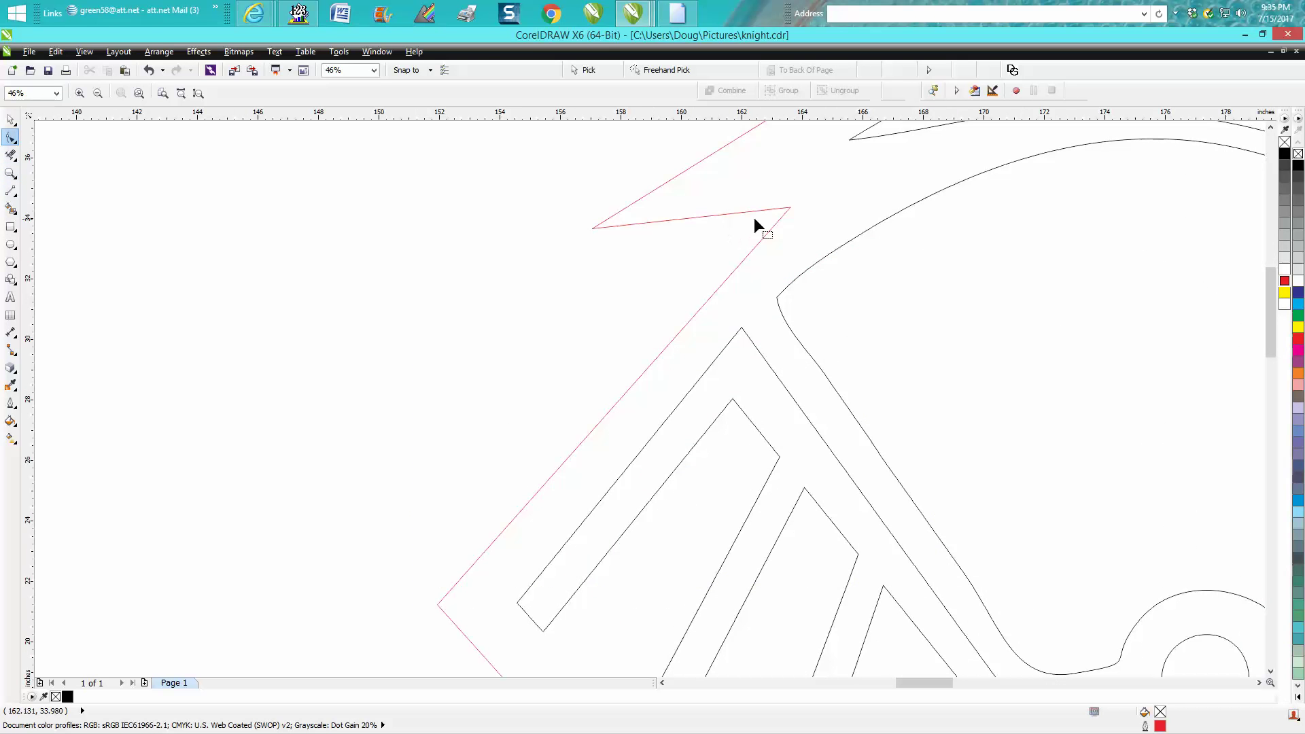
{"action": "left_click", "coordinate": [789, 205]}
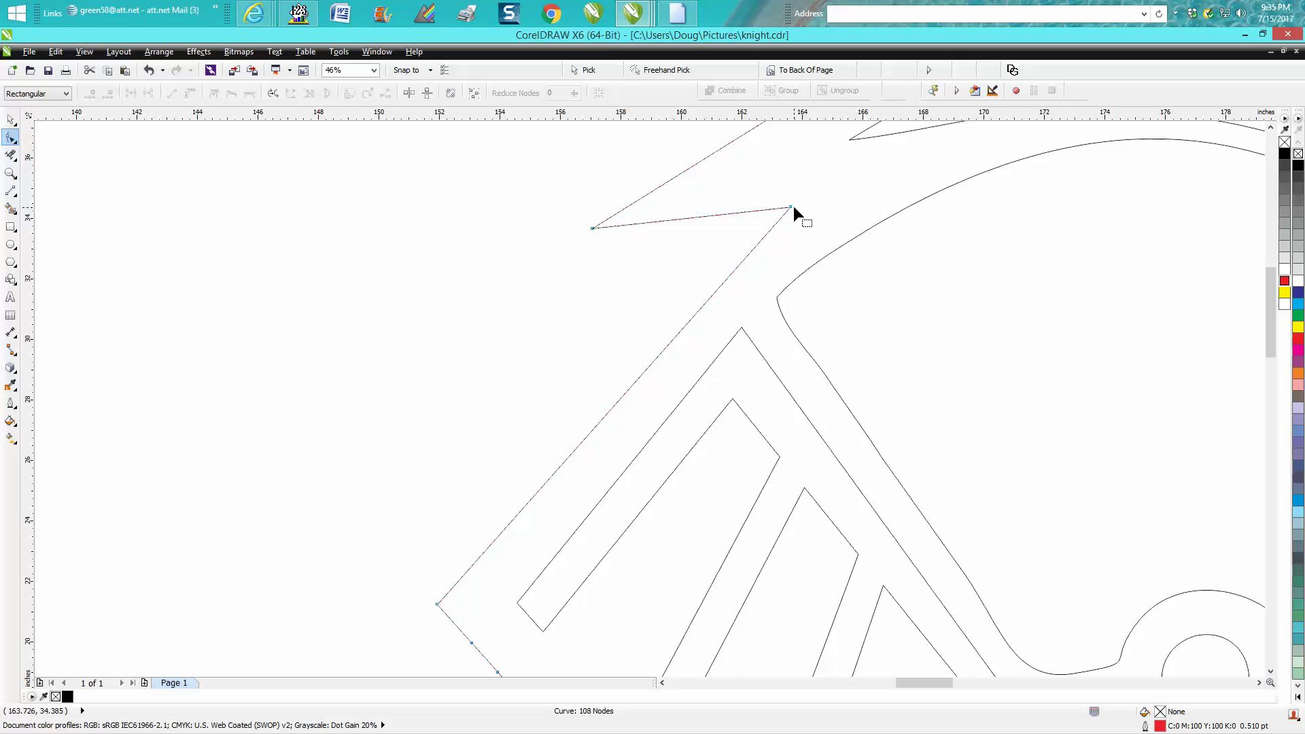
{"action": "left_click", "coordinate": [790, 207]}
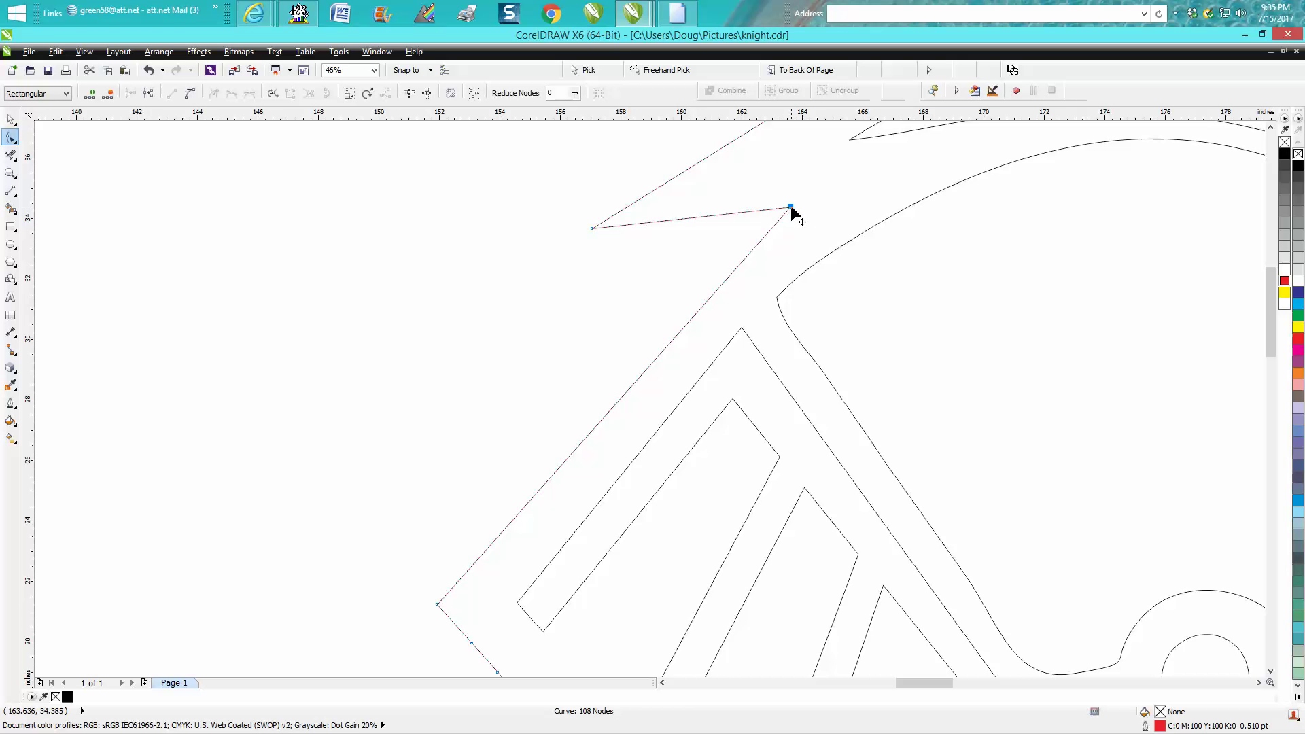
{"action": "left_click_drag", "start_coordinate": [791, 208], "coordinate": [790, 208]}
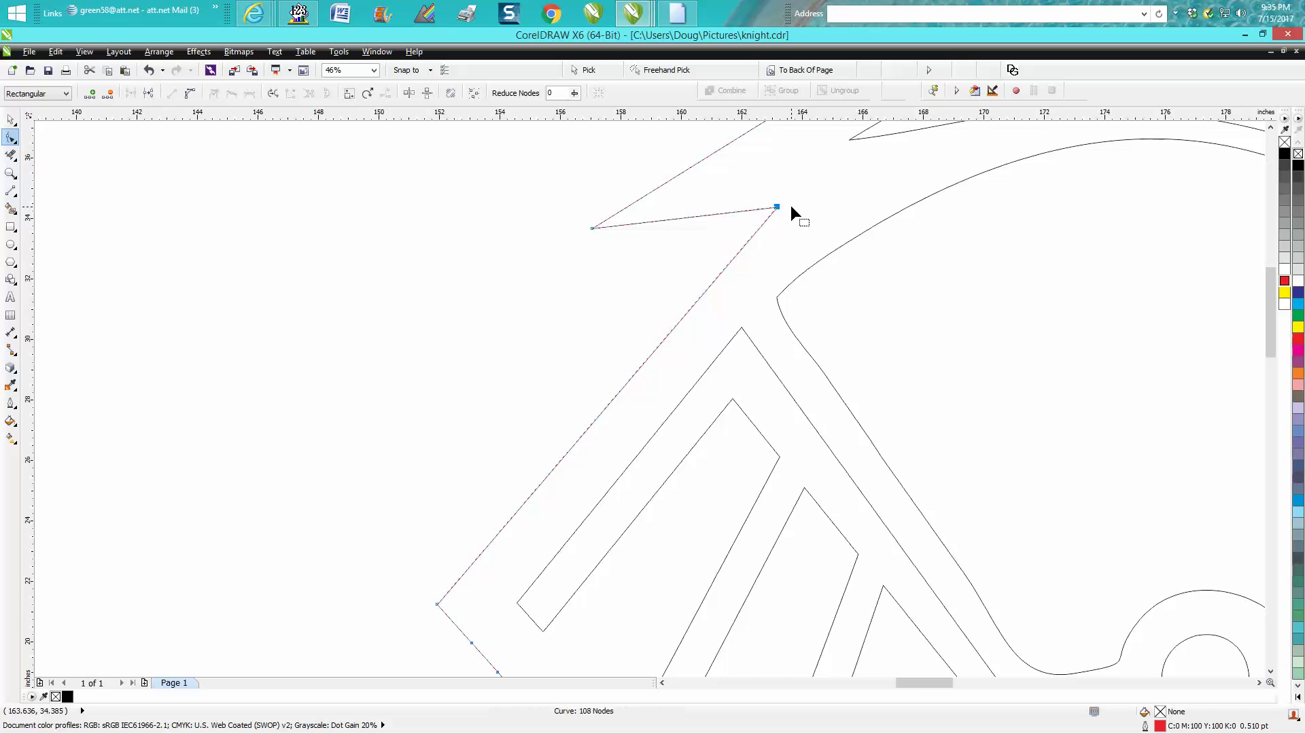
Zoom in on the contour's lower back and remove a redundant node at the bend, undoing a stray reshape.
{"action": "scroll", "coordinate": [971, 262], "scroll_direction": "down", "scroll_amount": 3}
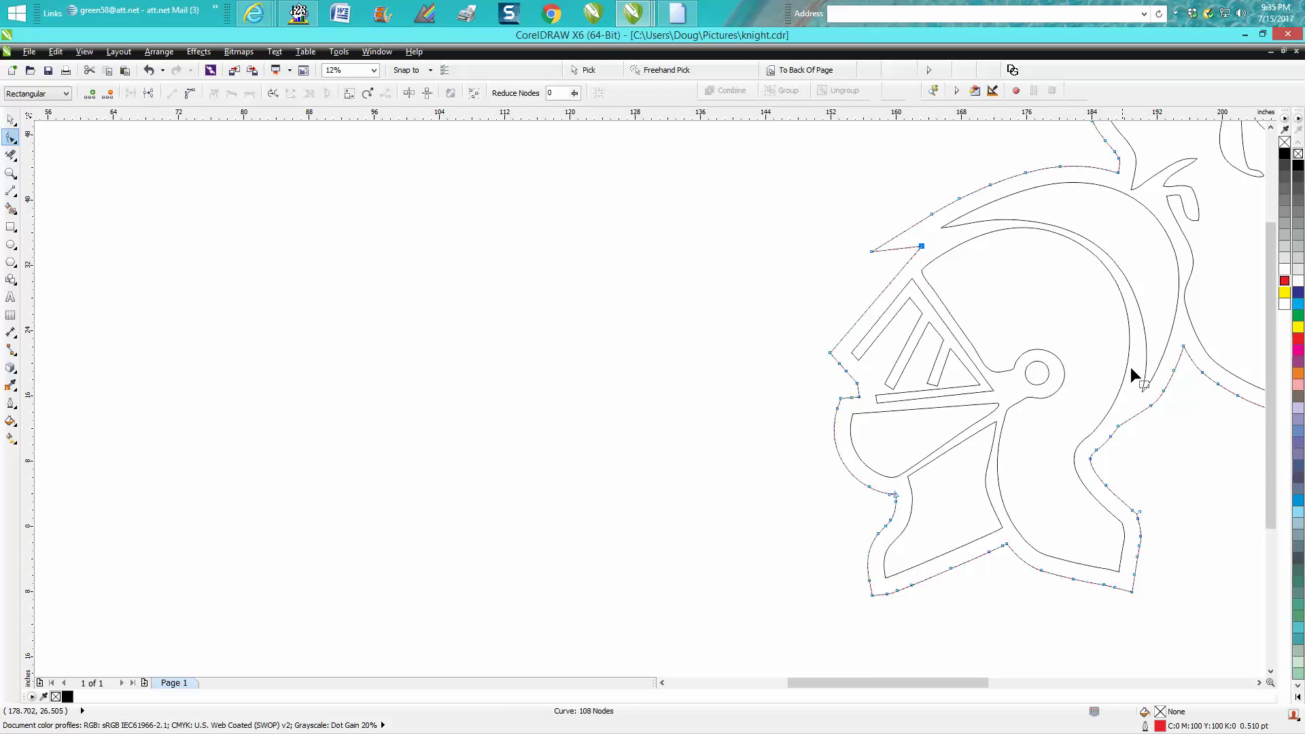
{"action": "left_click_drag", "start_coordinate": [975, 682], "coordinate": [1055, 688]}
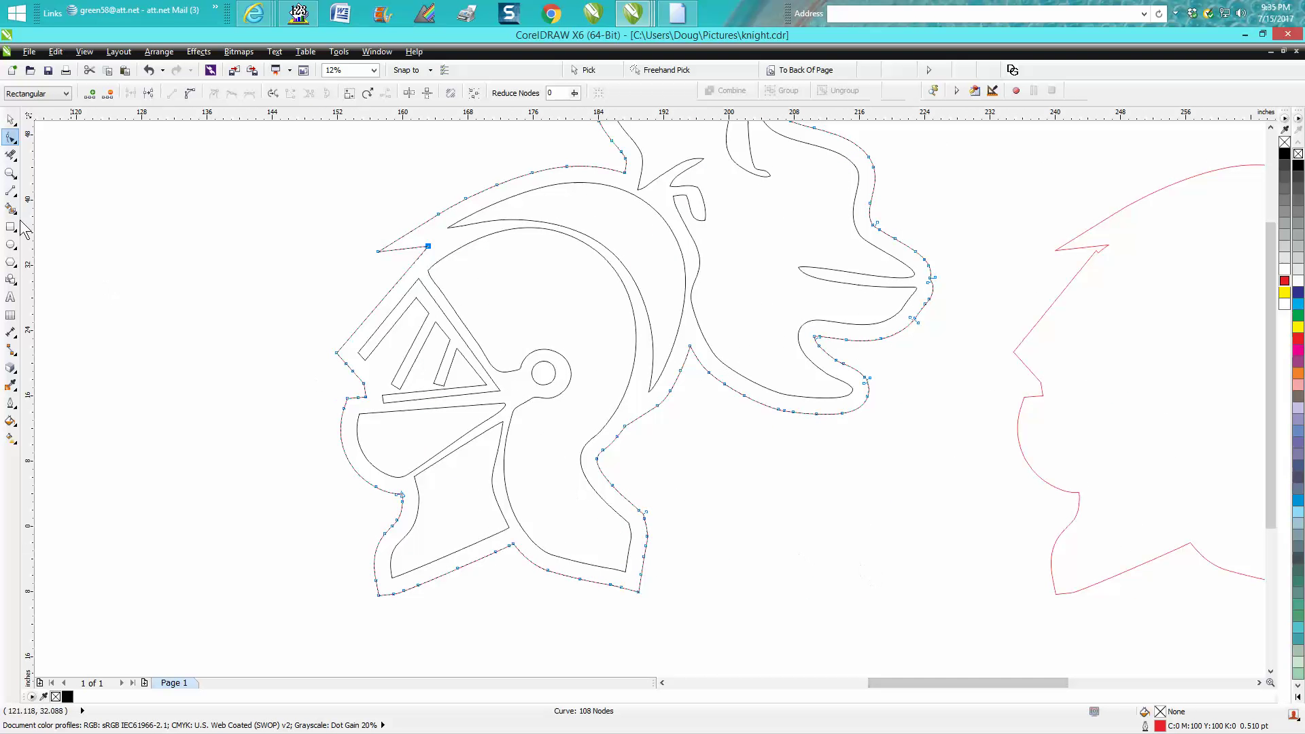
{"action": "left_click", "coordinate": [10, 173]}
{"action": "left_click_drag", "start_coordinate": [573, 399], "coordinate": [831, 632]}
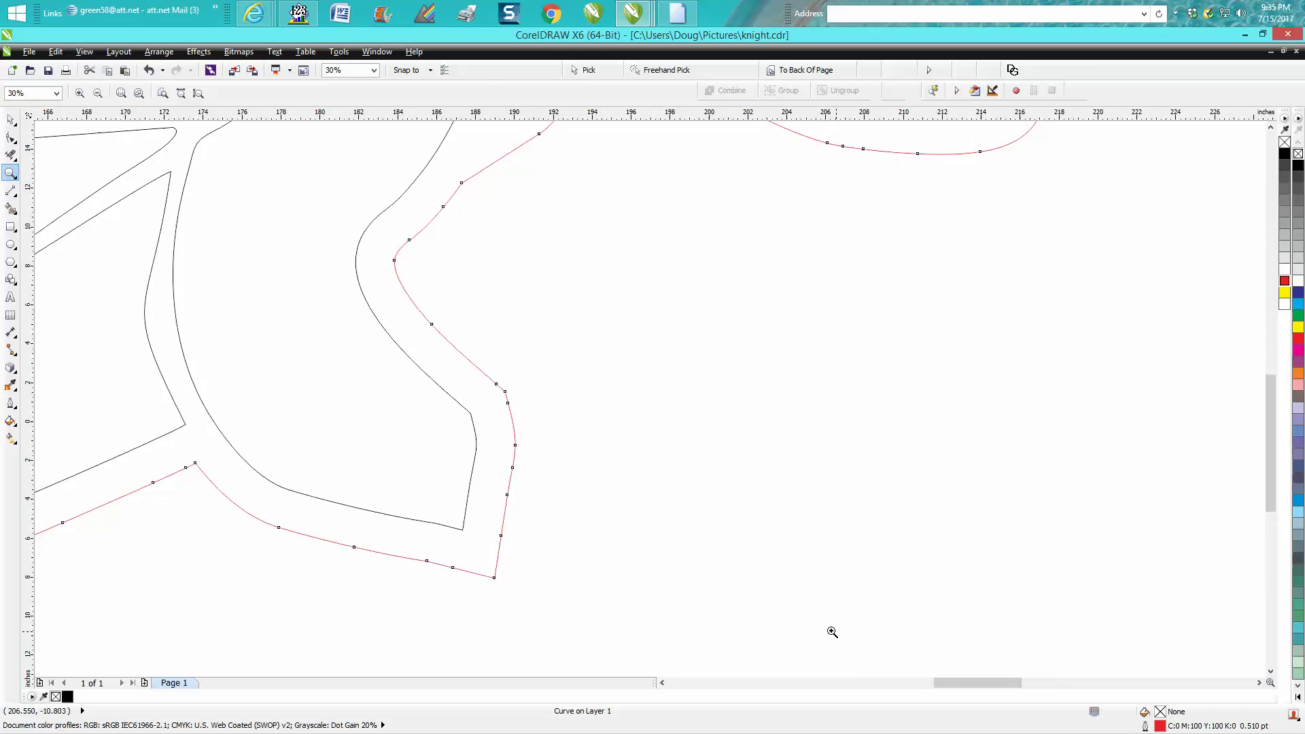
{"action": "left_click", "coordinate": [15, 139]}
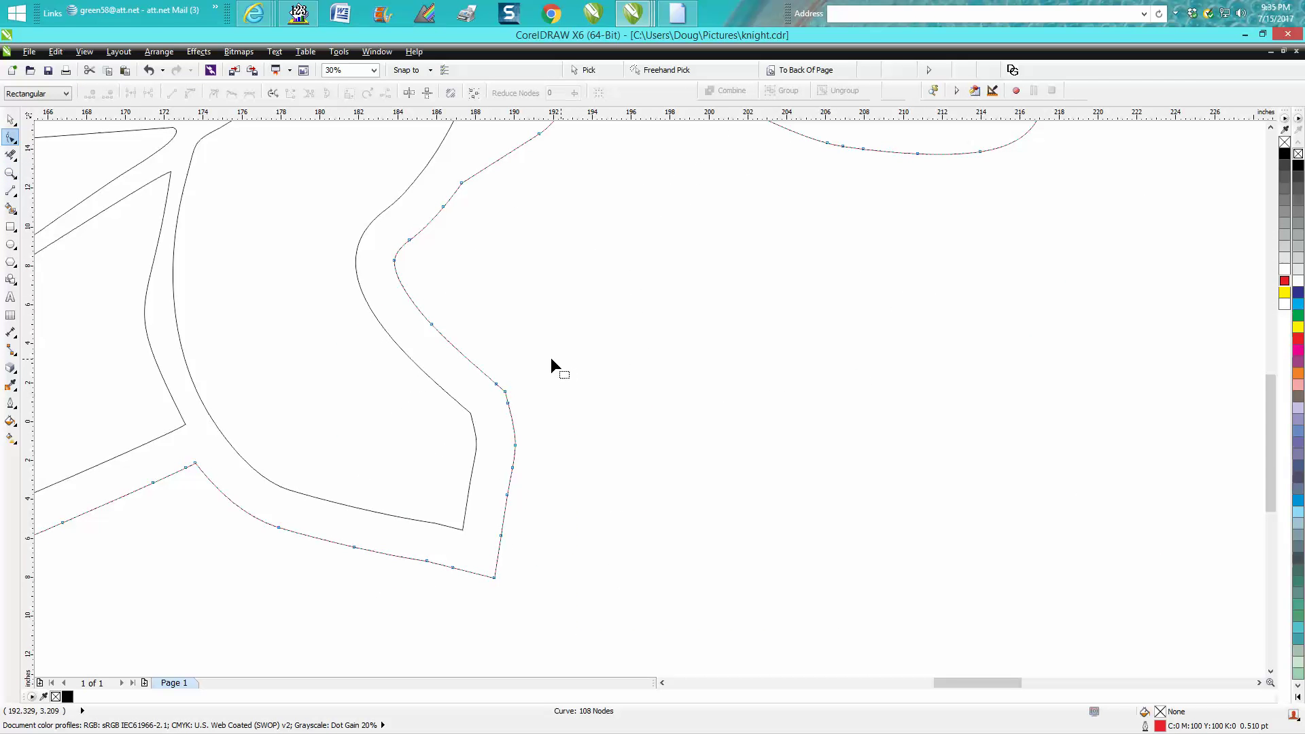
{"action": "left_click", "coordinate": [504, 391]}
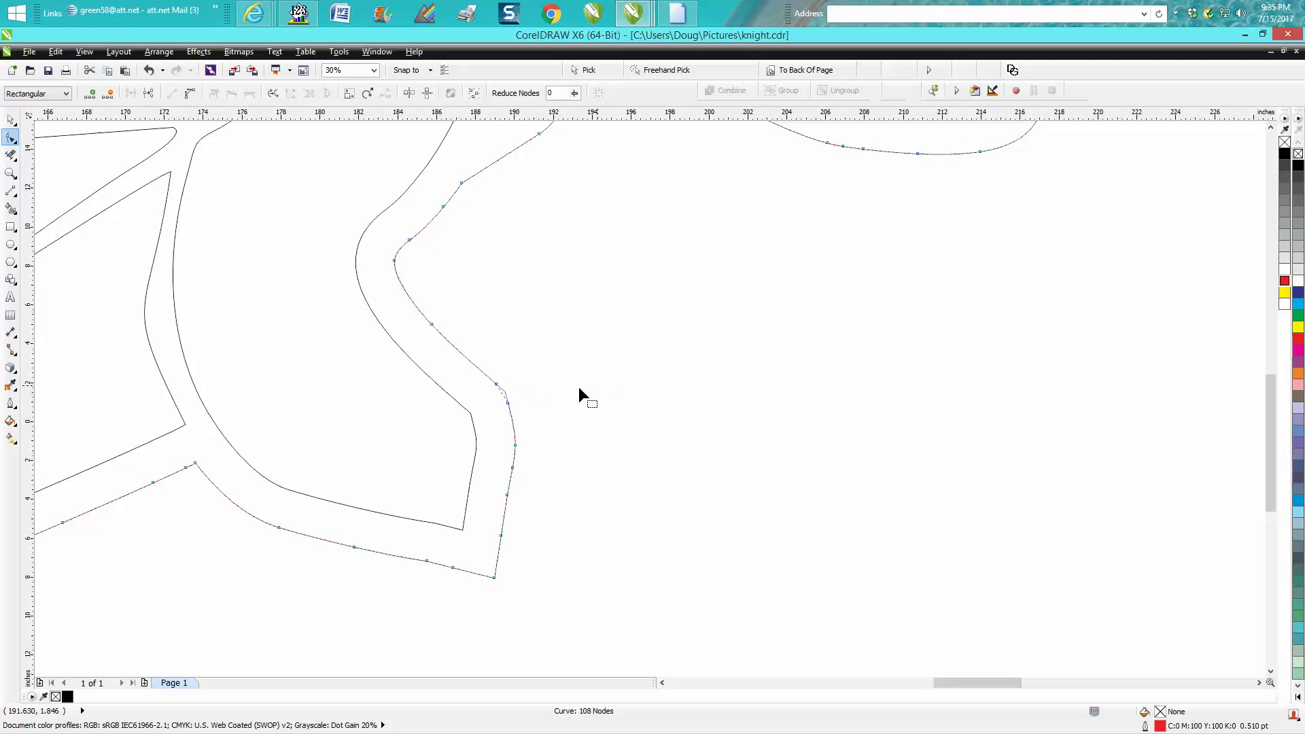
{"action": "double_click", "coordinate": [507, 401]}
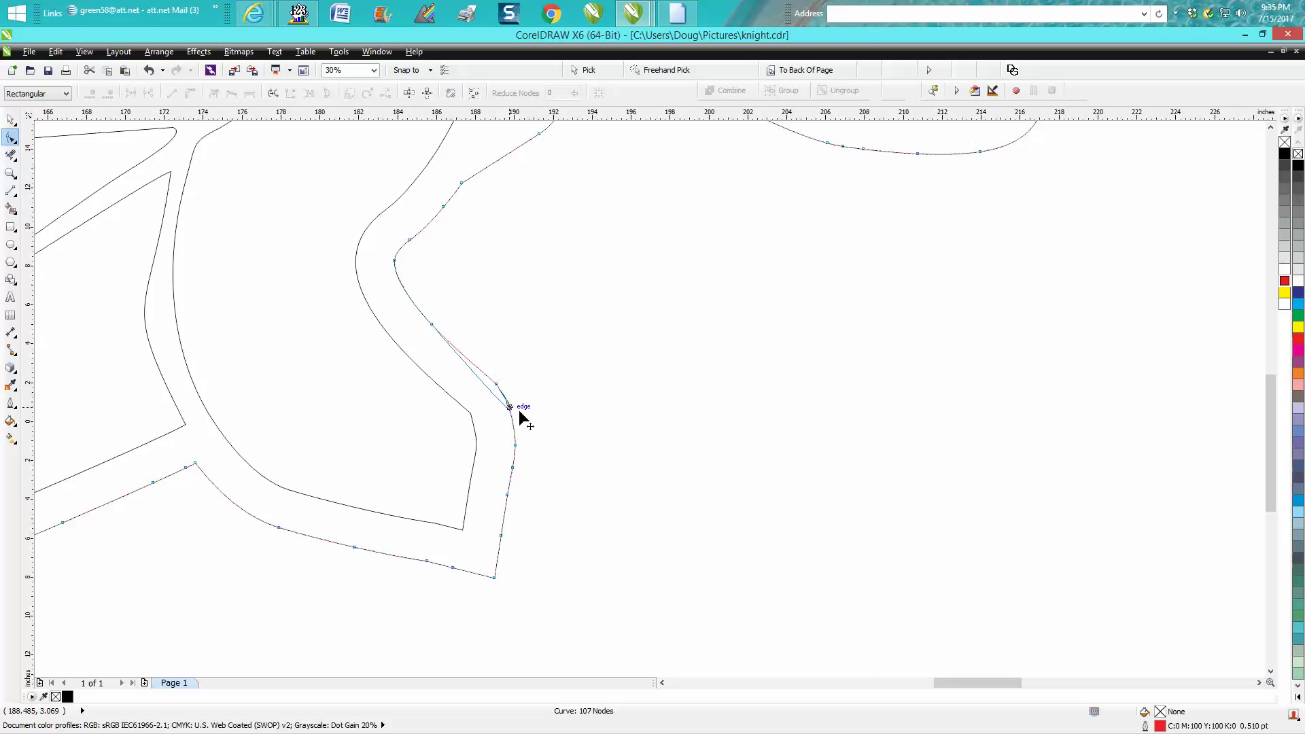
{"action": "left_click_drag", "start_coordinate": [519, 415], "coordinate": [517, 365]}
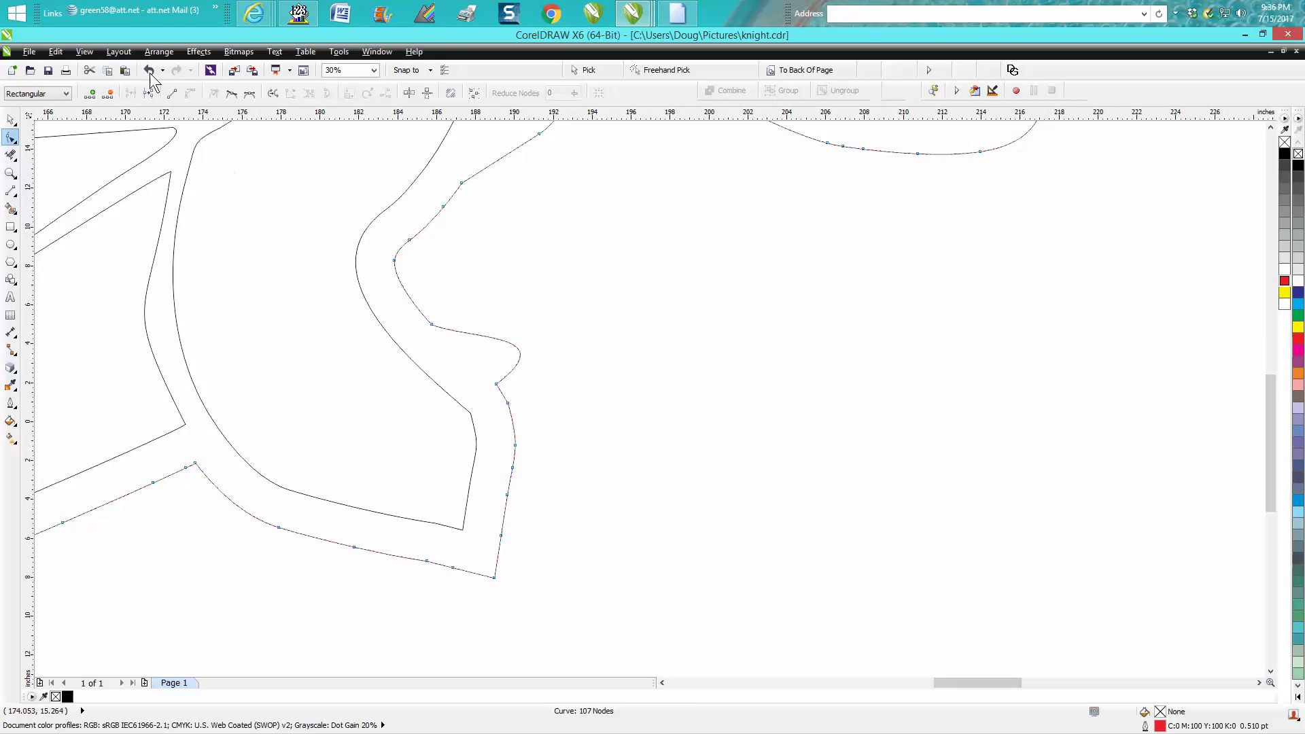
{"action": "left_click", "coordinate": [148, 70]}
Remove redundant nodes along the contour's lower back and bottom edge.
{"action": "double_click", "coordinate": [495, 385]}
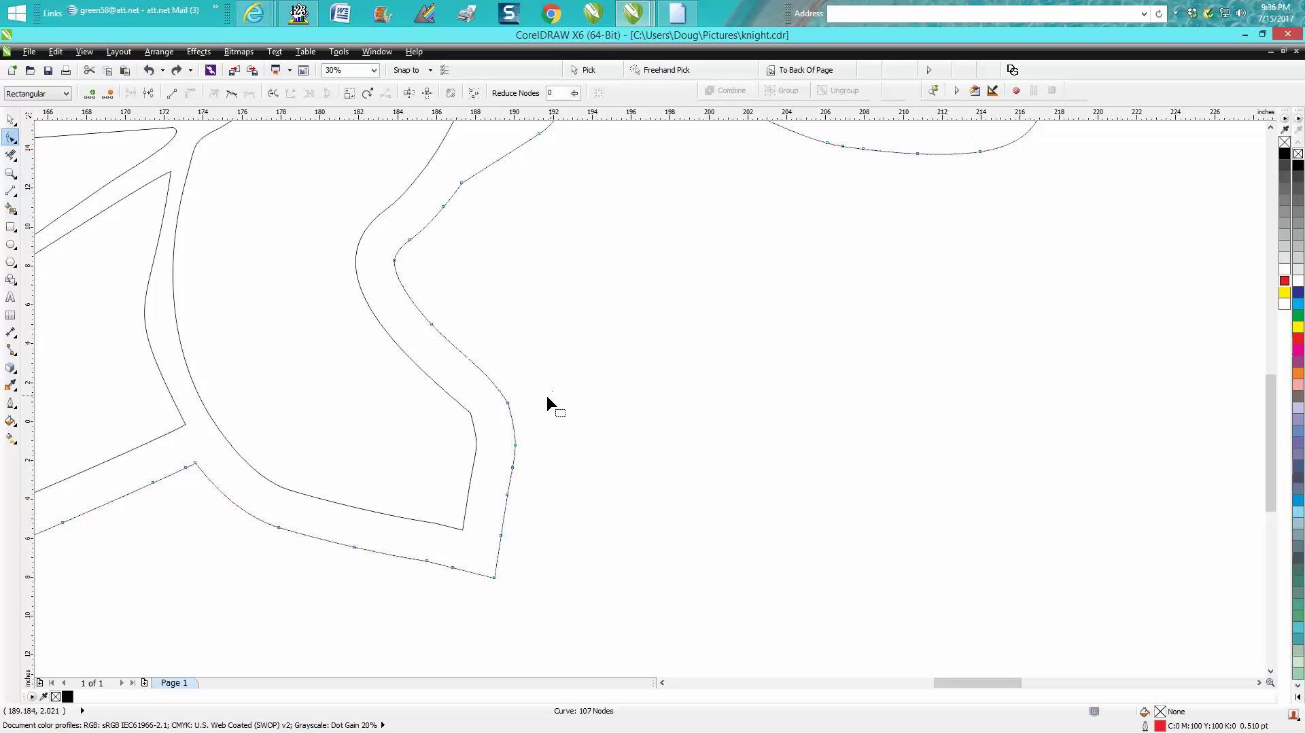
{"action": "double_click", "coordinate": [508, 404]}
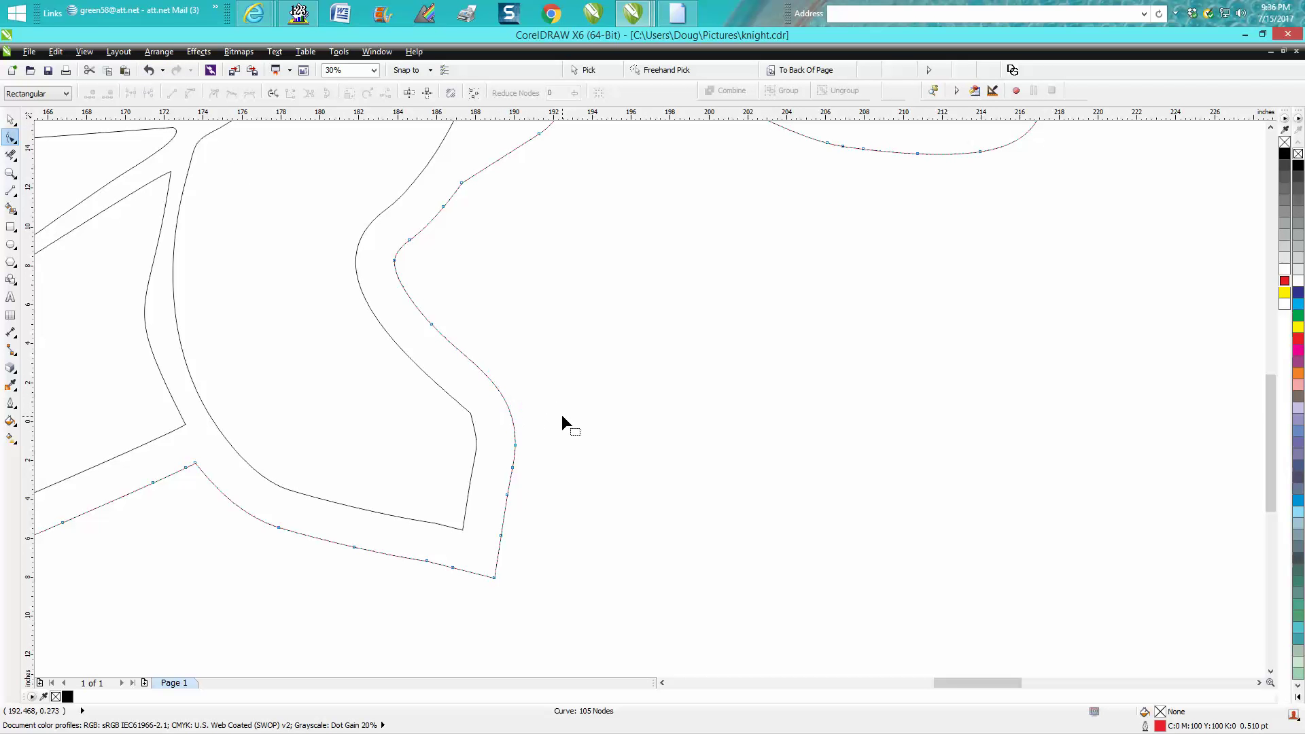
{"action": "double_click", "coordinate": [512, 469]}
{"action": "double_click", "coordinate": [507, 495]}
{"action": "double_click", "coordinate": [501, 535]}
{"action": "double_click", "coordinate": [452, 566]}
{"action": "double_click", "coordinate": [427, 561]}
{"action": "double_click", "coordinate": [353, 546]}
{"action": "left_click", "coordinate": [280, 524]}
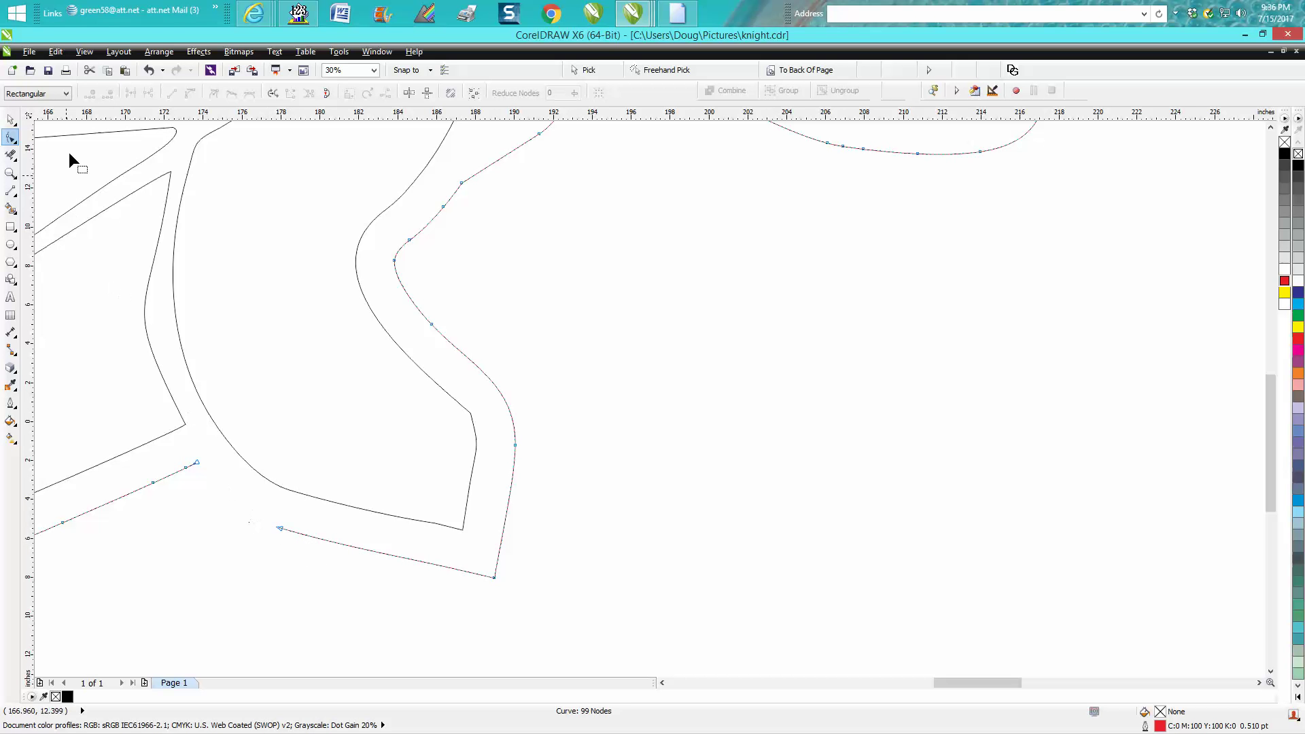
{"action": "left_click", "coordinate": [153, 68]}
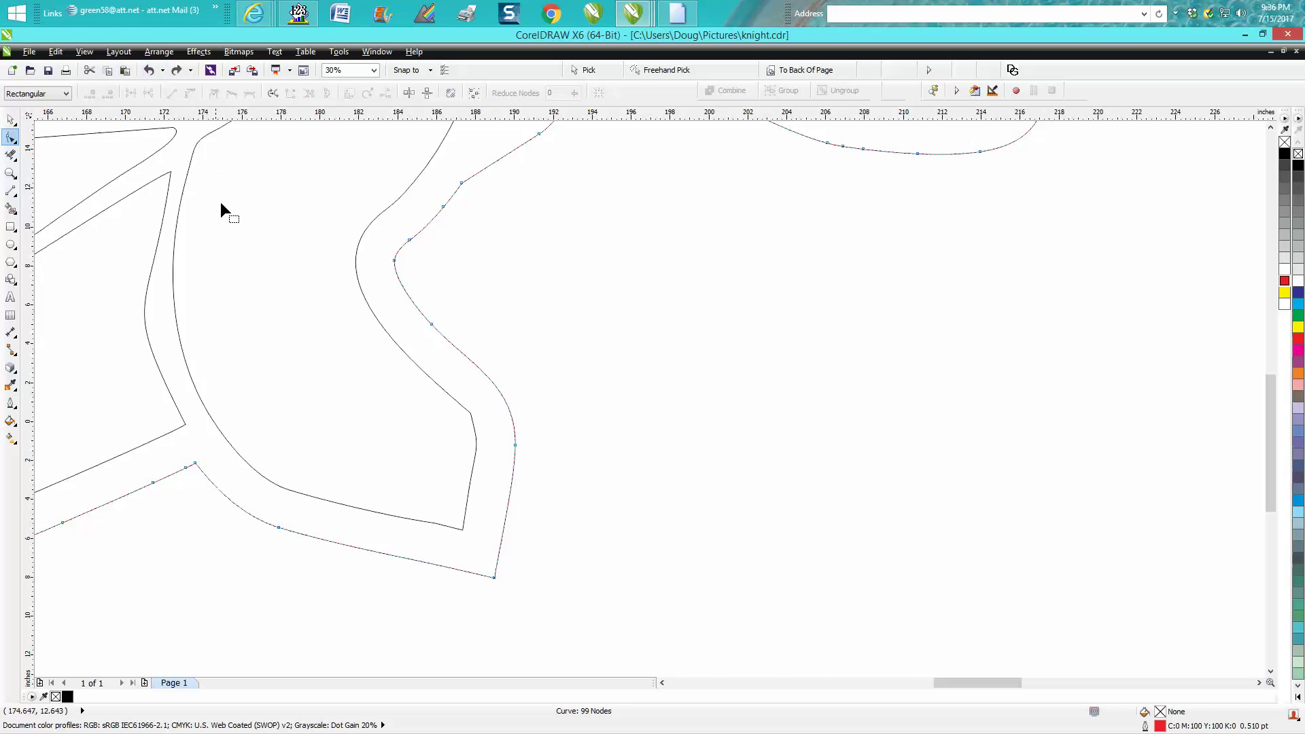
{"action": "double_click", "coordinate": [185, 468]}
{"action": "double_click", "coordinate": [154, 482]}
Zoom in on the plume's S-shaped curve and delete the nodes on its outer bend.
{"action": "scroll", "coordinate": [177, 491], "scroll_direction": "down", "scroll_amount": 2}
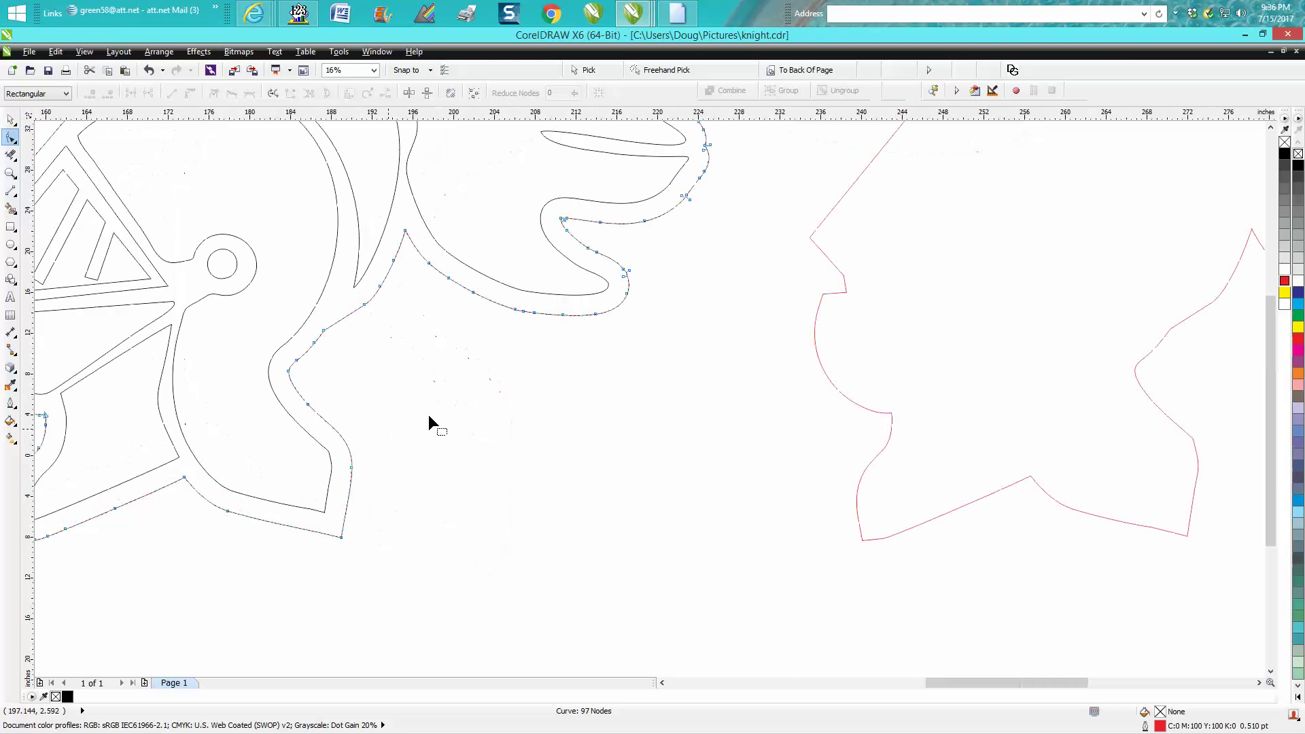
{"action": "left_click", "coordinate": [10, 173]}
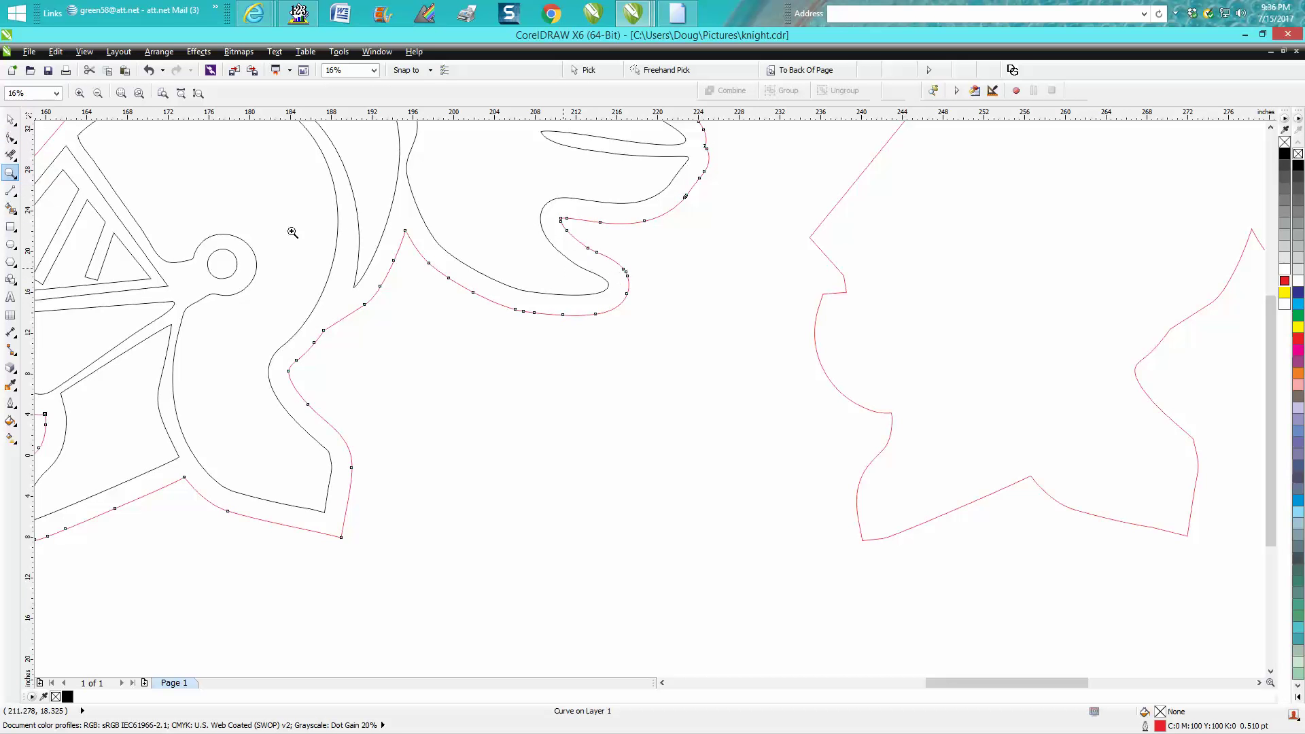
{"action": "left_click", "coordinate": [10, 136]}
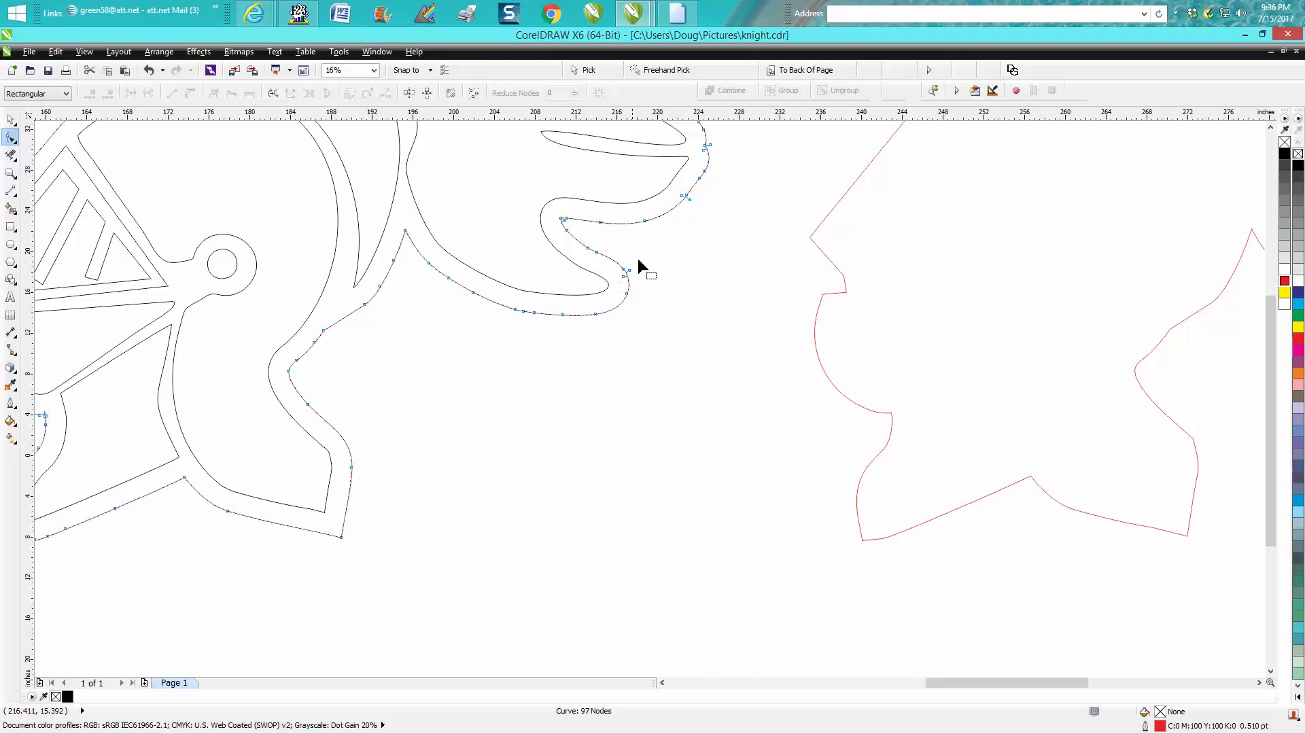
{"action": "left_click", "coordinate": [10, 173]}
{"action": "left_click_drag", "start_coordinate": [559, 218], "coordinate": [746, 373]}
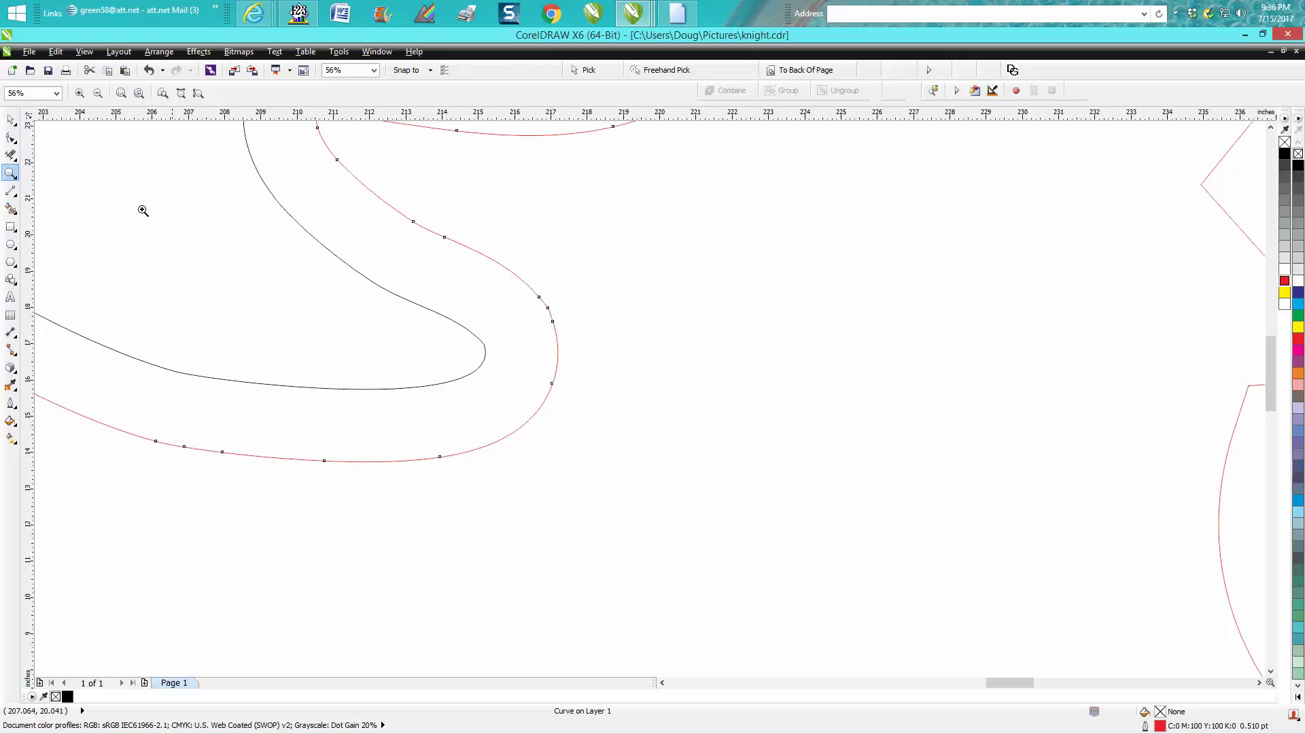
{"action": "left_click", "coordinate": [11, 137]}
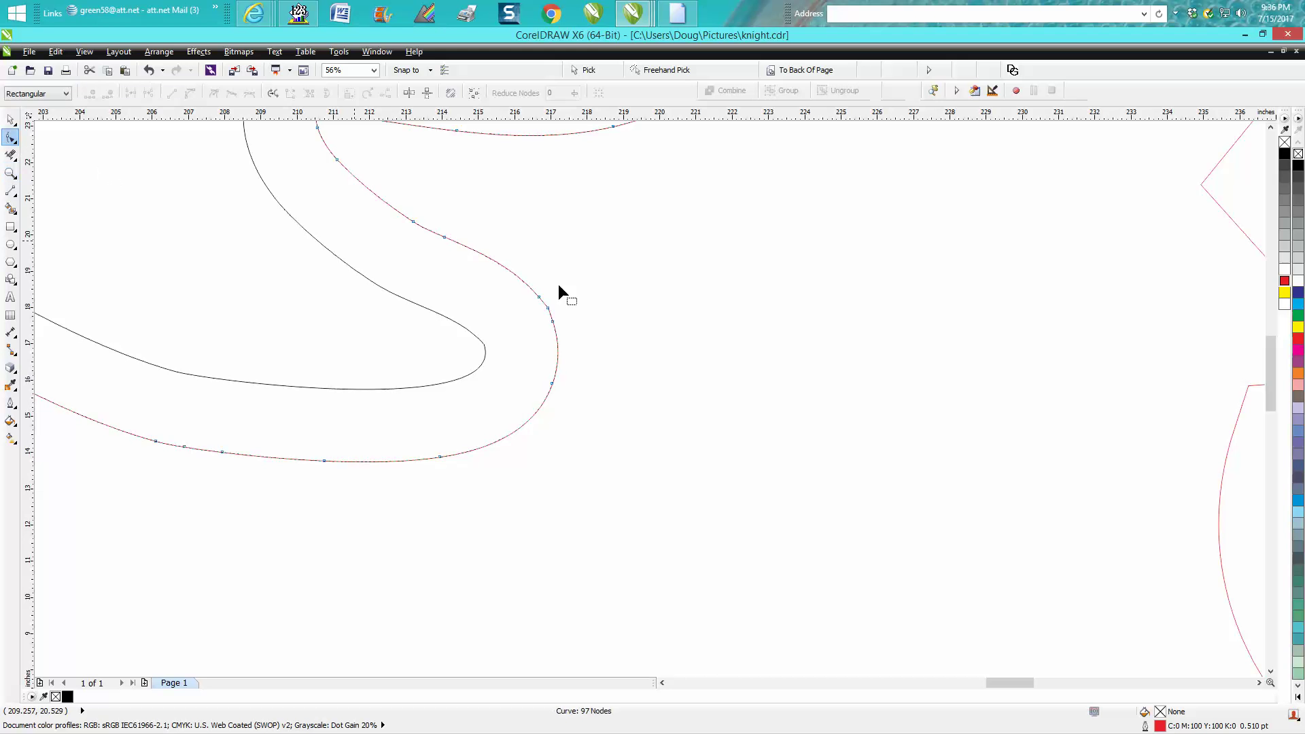
{"action": "left_click_drag", "start_coordinate": [530, 285], "coordinate": [552, 314]}
{"action": "key", "text": "Delete"}
Delete further redundant nodes along the plume up to its top, leaving 89 nodes.
{"action": "double_click", "coordinate": [553, 321]}
{"action": "double_click", "coordinate": [414, 222]}
{"action": "scroll", "coordinate": [518, 221], "scroll_direction": "down", "scroll_amount": 3}
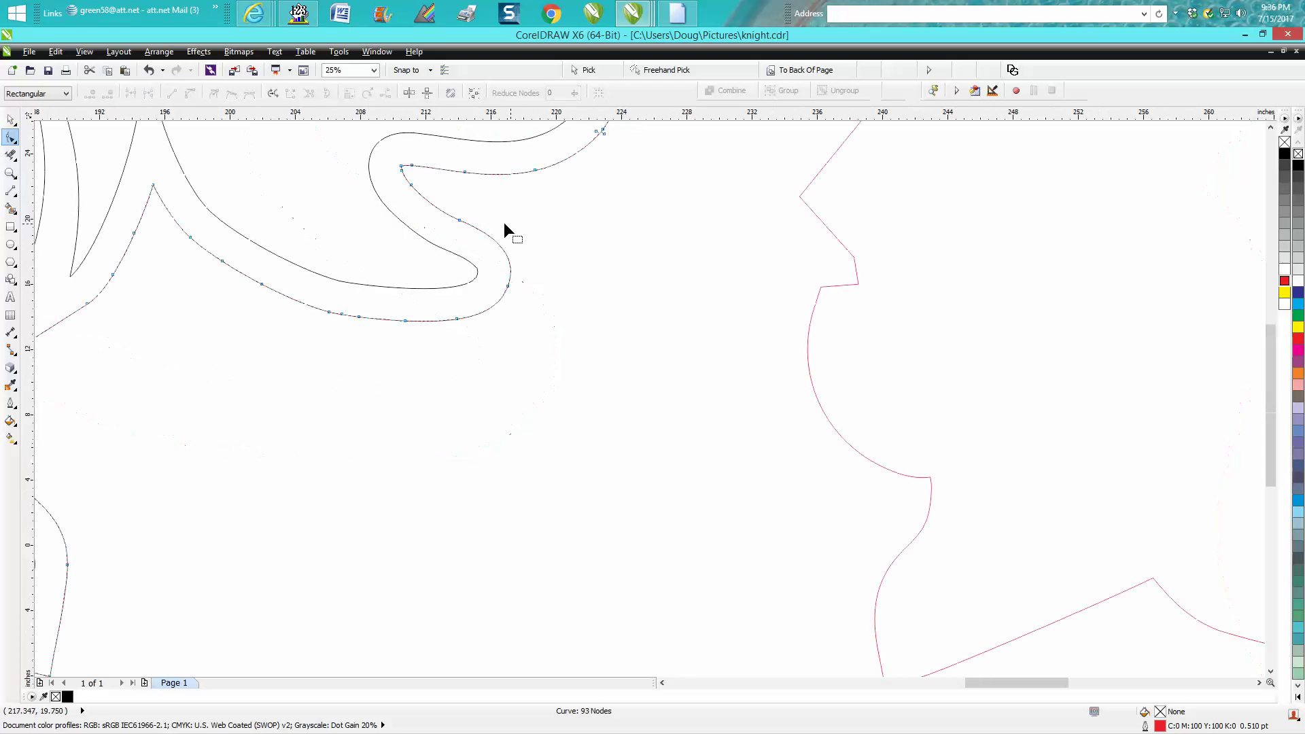
{"action": "double_click", "coordinate": [402, 170]}
{"action": "left_click", "coordinate": [605, 134]}
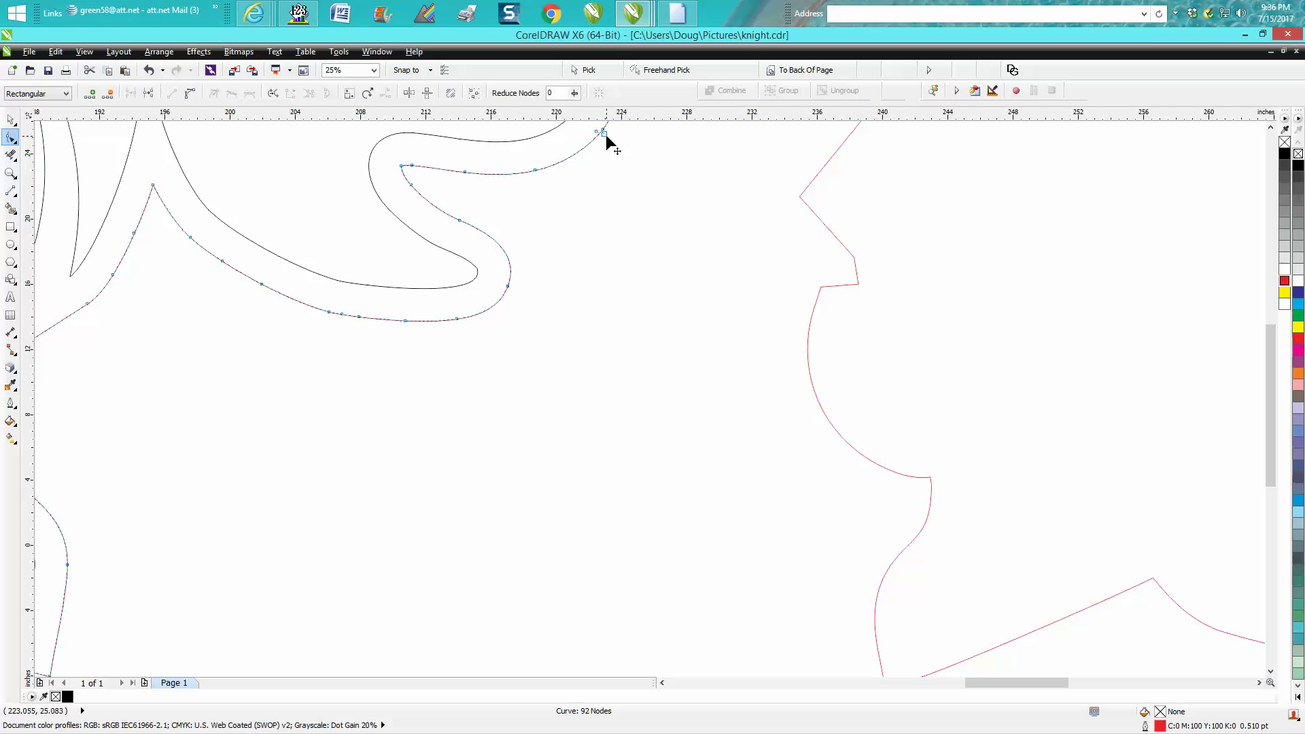
{"action": "key", "text": "Delete"}
{"action": "left_click", "coordinate": [598, 135]}
{"action": "key", "text": "Delete"}
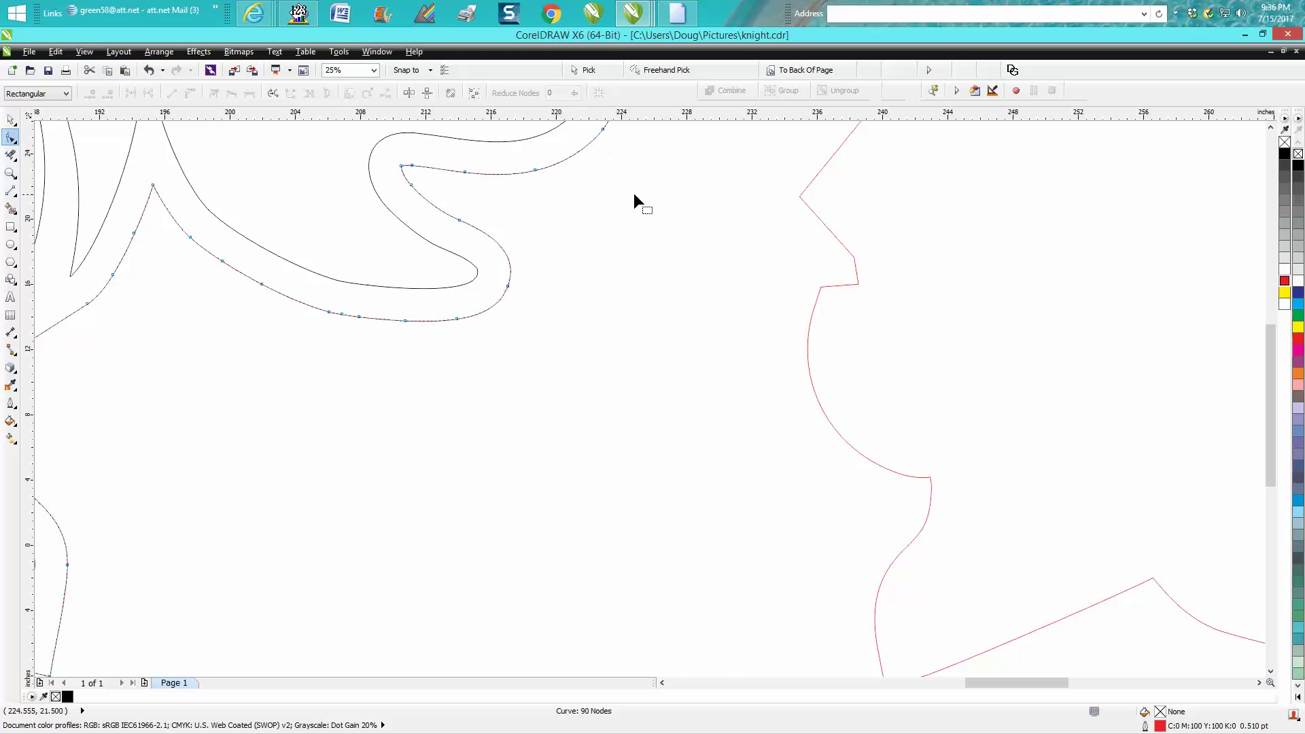
{"action": "double_click", "coordinate": [534, 170]}
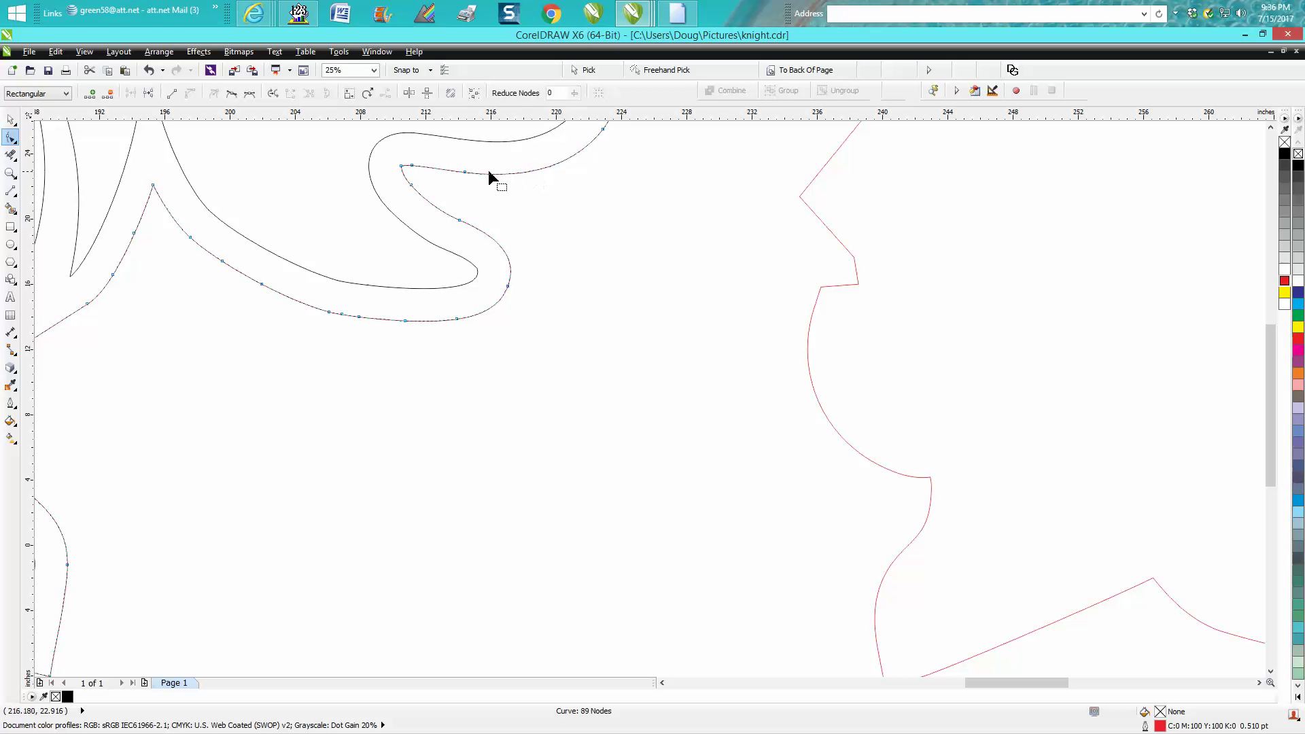
{"action": "left_click", "coordinate": [467, 172]}
{"action": "key", "text": "Delete"}
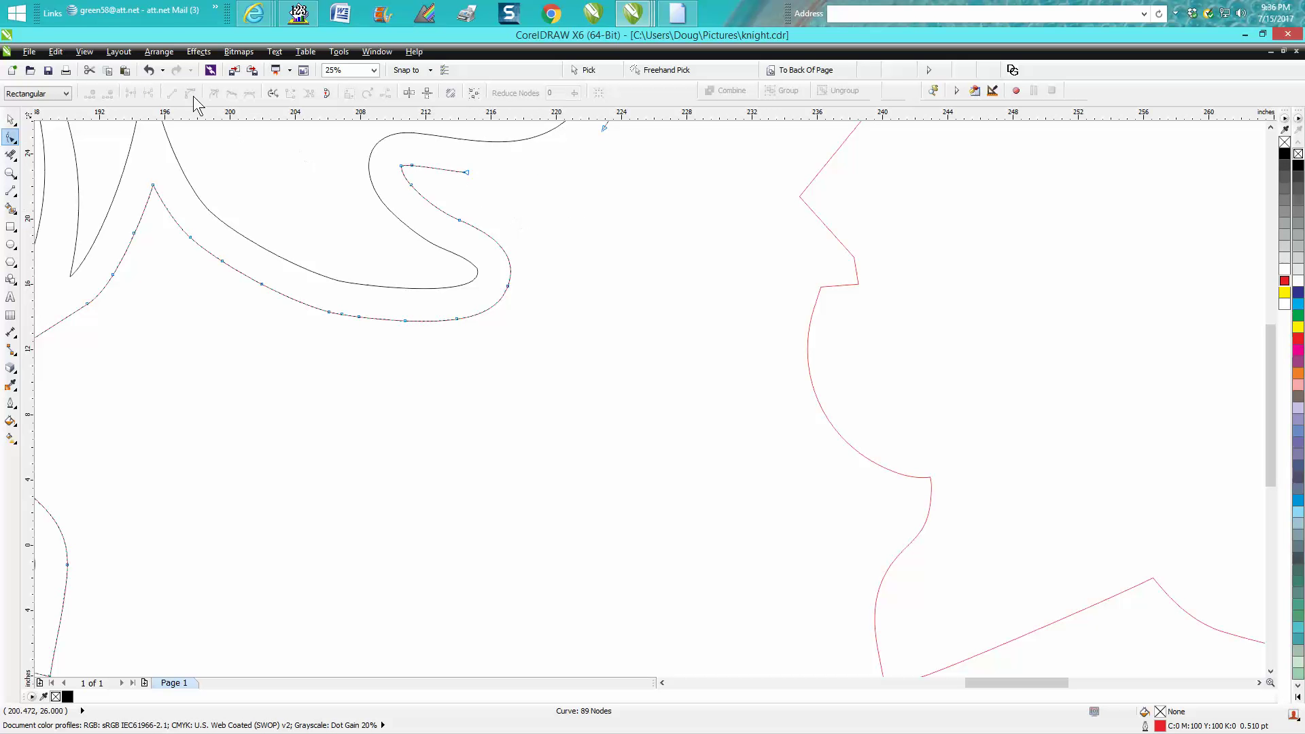
{"action": "left_click", "coordinate": [148, 69]}
{"action": "scroll", "coordinate": [577, 311], "scroll_direction": "down", "scroll_amount": 3}
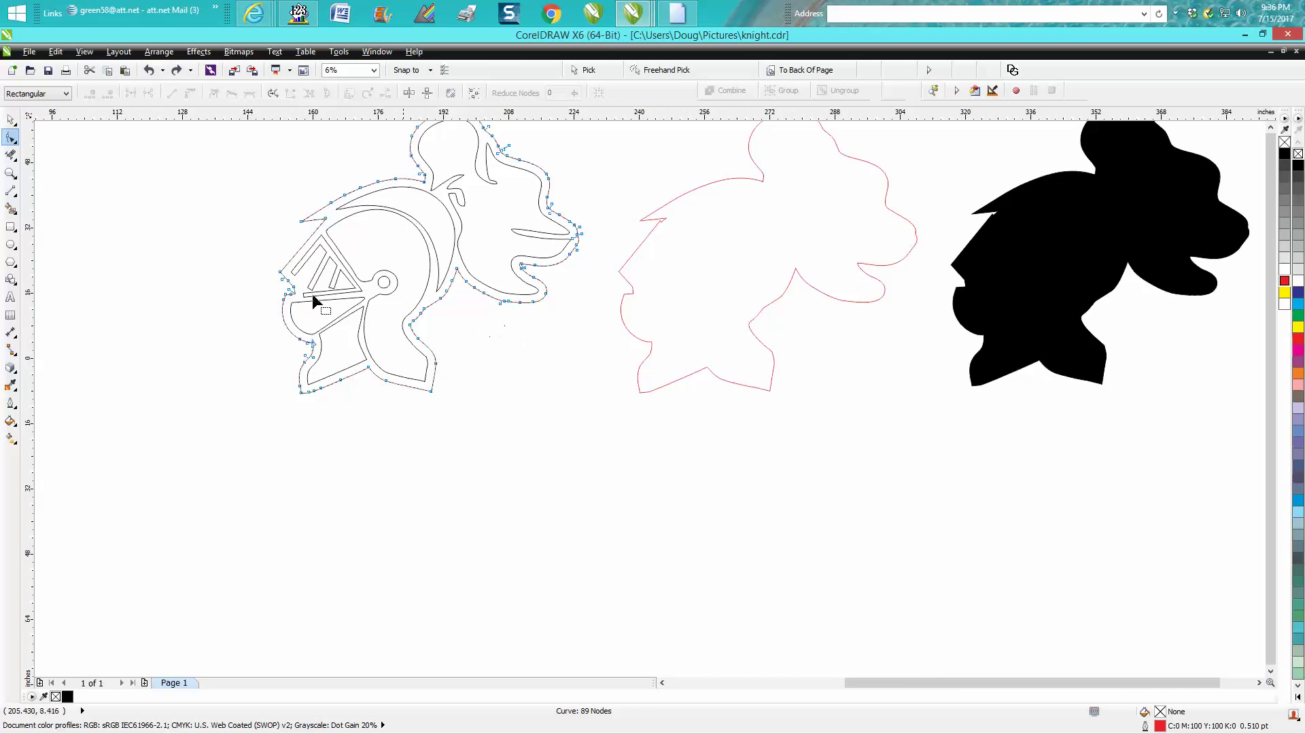
Zoom out and frame the left knight in the view.
{"action": "left_click", "coordinate": [11, 173]}
{"action": "scroll", "coordinate": [456, 259], "scroll_direction": "down", "scroll_amount": 1}
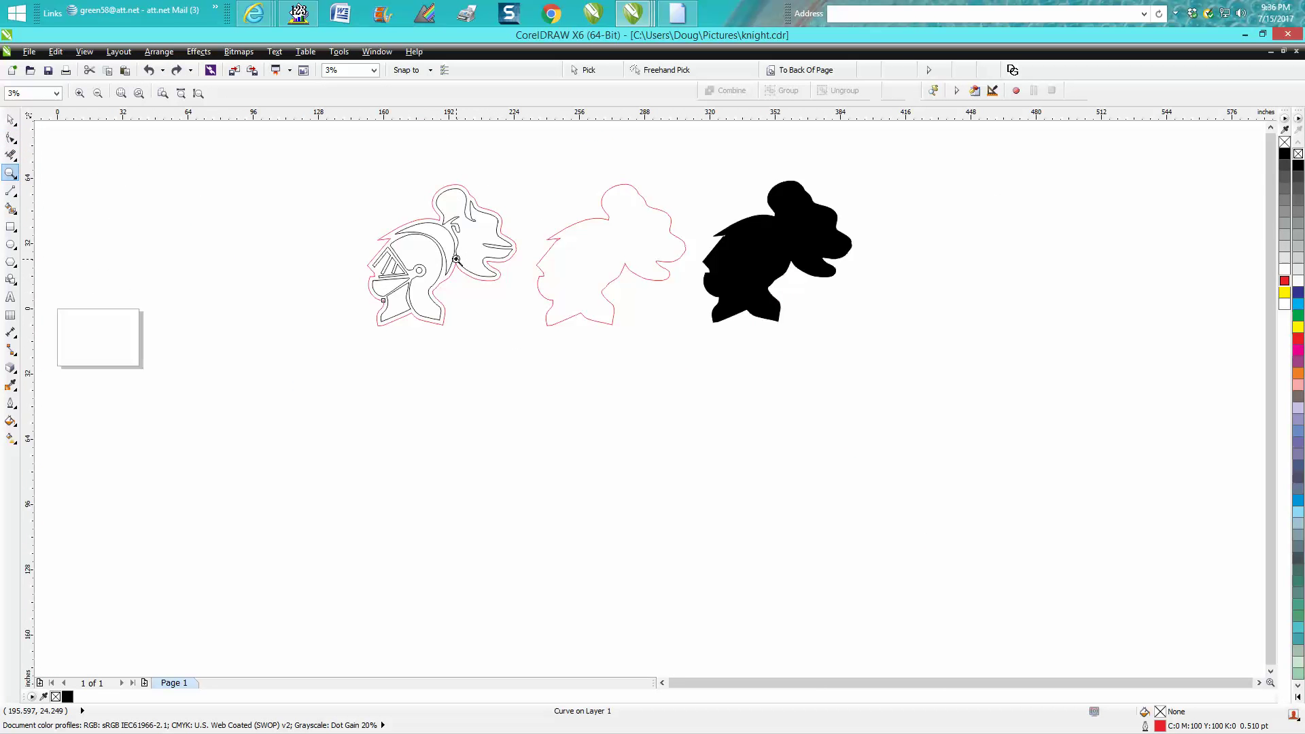
{"action": "left_click", "coordinate": [10, 119]}
{"action": "left_click_drag", "start_coordinate": [321, 160], "coordinate": [520, 324]}
{"action": "left_click", "coordinate": [11, 172]}
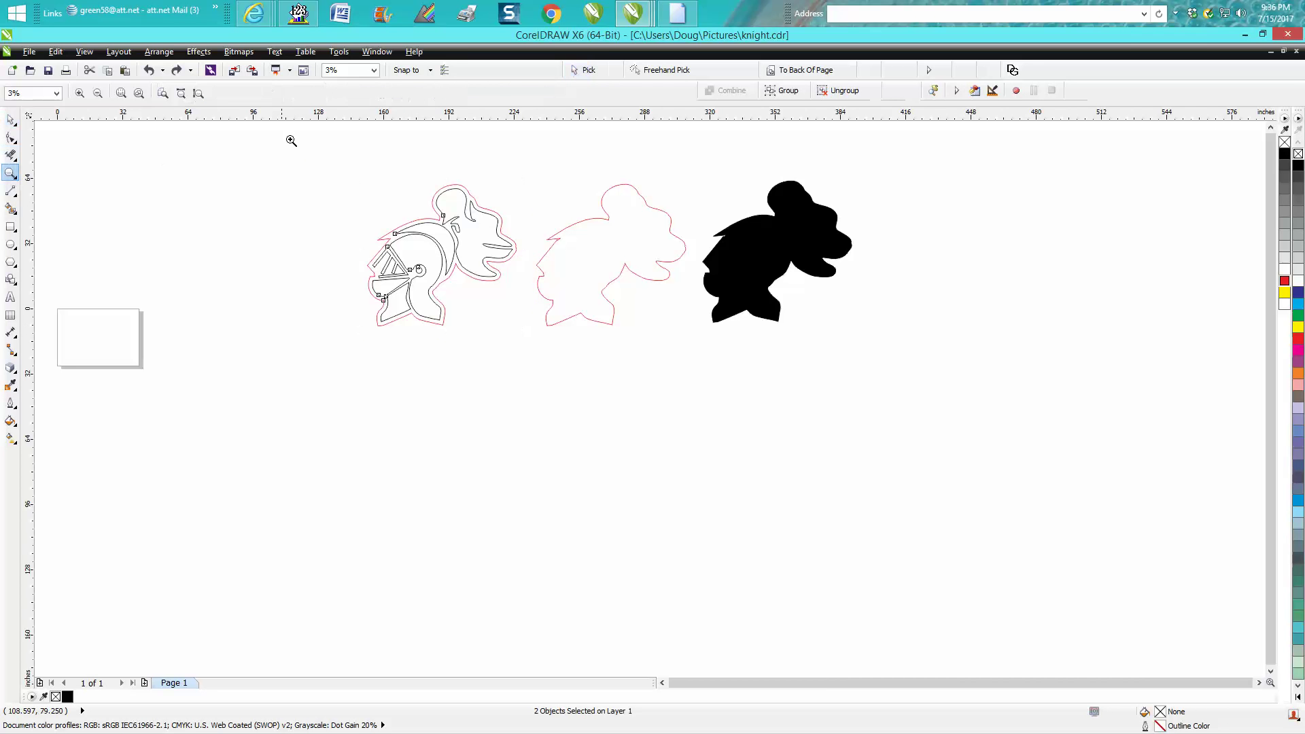
{"action": "left_click_drag", "start_coordinate": [308, 149], "coordinate": [637, 375]}
{"action": "left_click", "coordinate": [11, 120]}
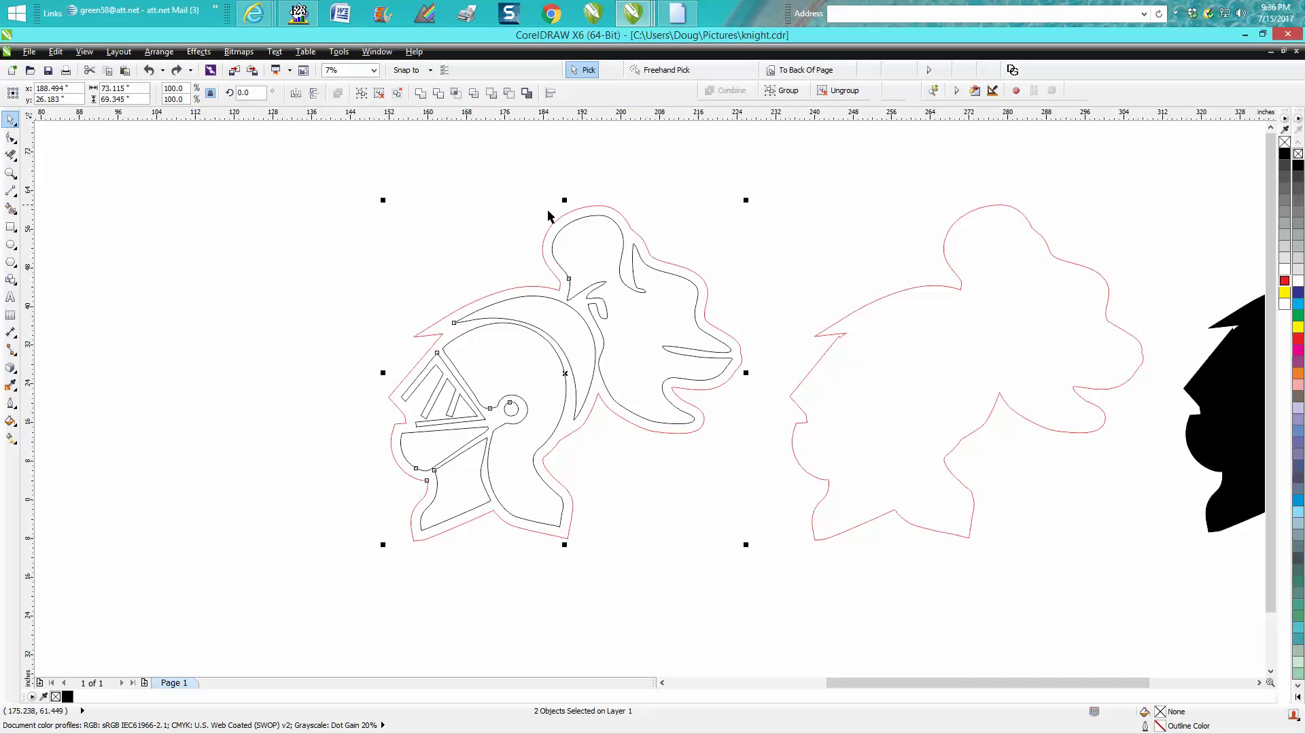
Select all red contour nodes and apply Reduce Nodes at 20, leaving 48 nodes.
{"action": "left_click", "coordinate": [10, 137]}
{"action": "left_click", "coordinate": [464, 197]}
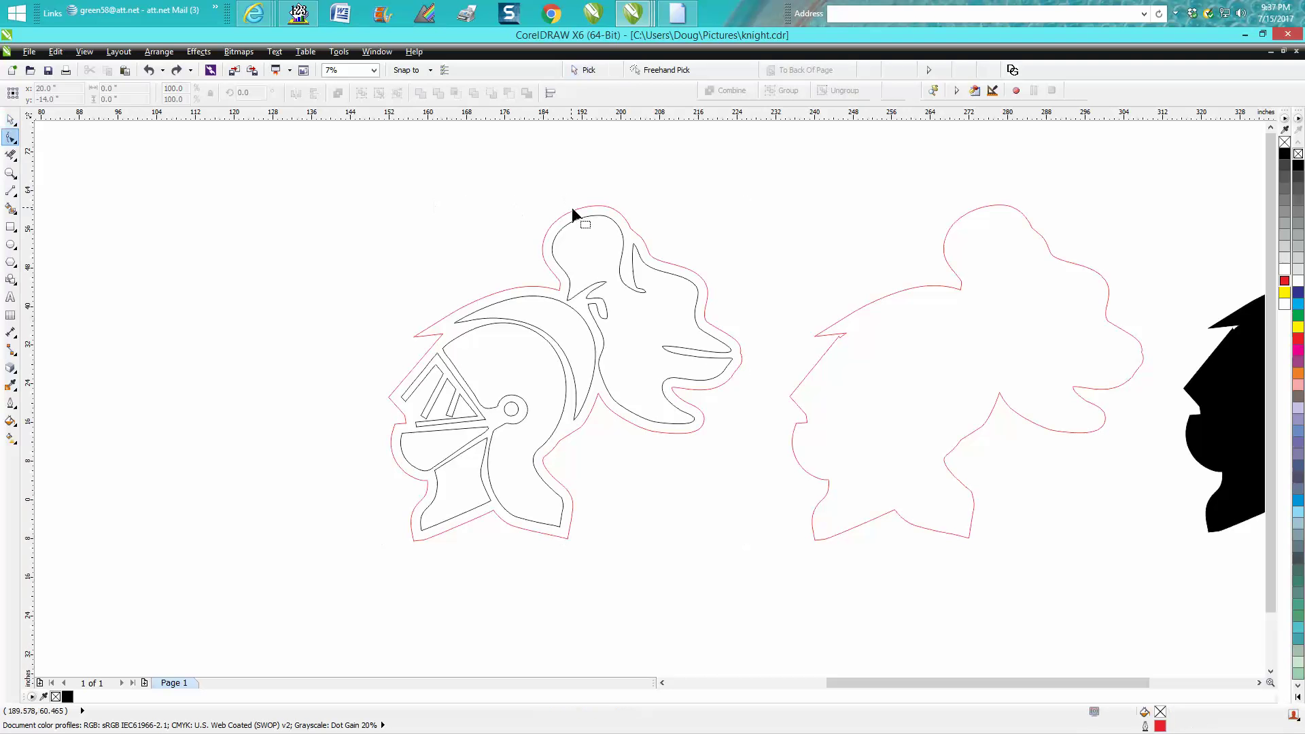
{"action": "left_click", "coordinate": [573, 211]}
{"action": "left_click_drag", "start_coordinate": [291, 180], "coordinate": [769, 579]}
{"action": "double_click", "coordinate": [551, 93]}
{"action": "type", "text": "2"}
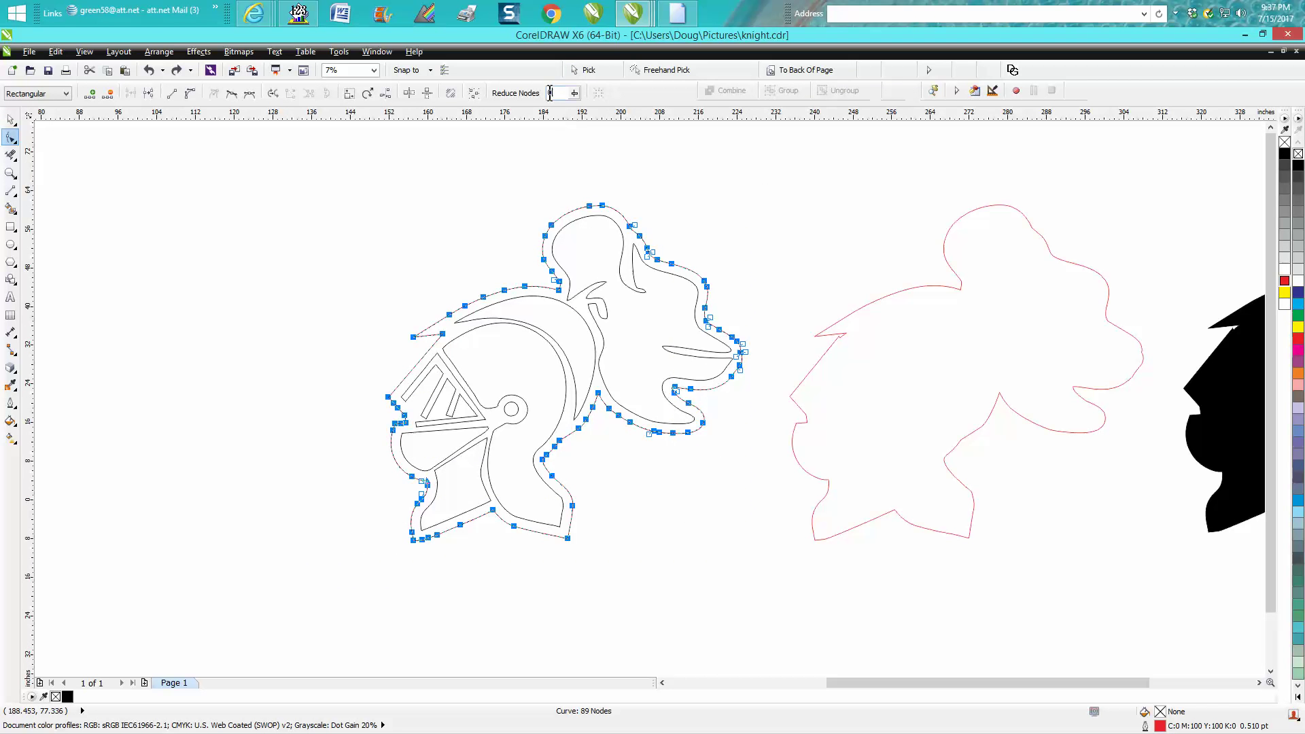
{"action": "type", "text": "0"}
{"action": "left_click", "coordinate": [520, 95]}
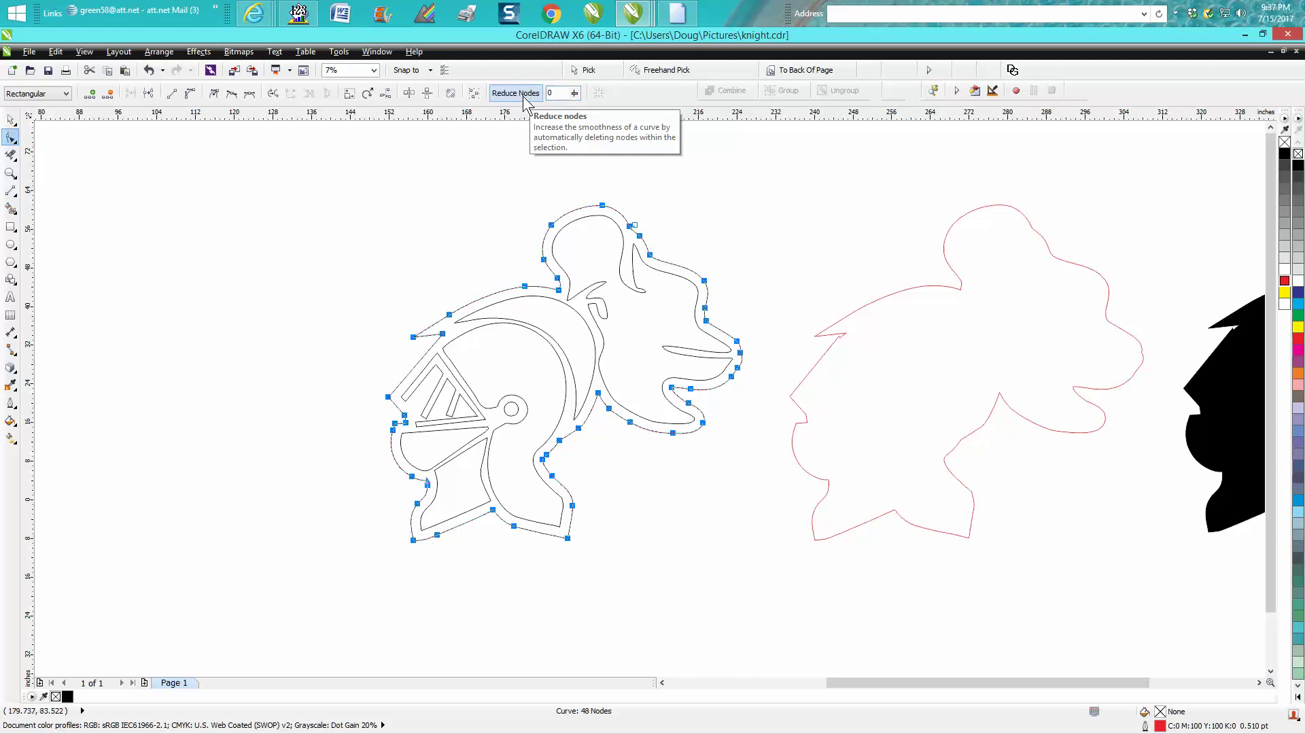
{"action": "left_click", "coordinate": [799, 257]}
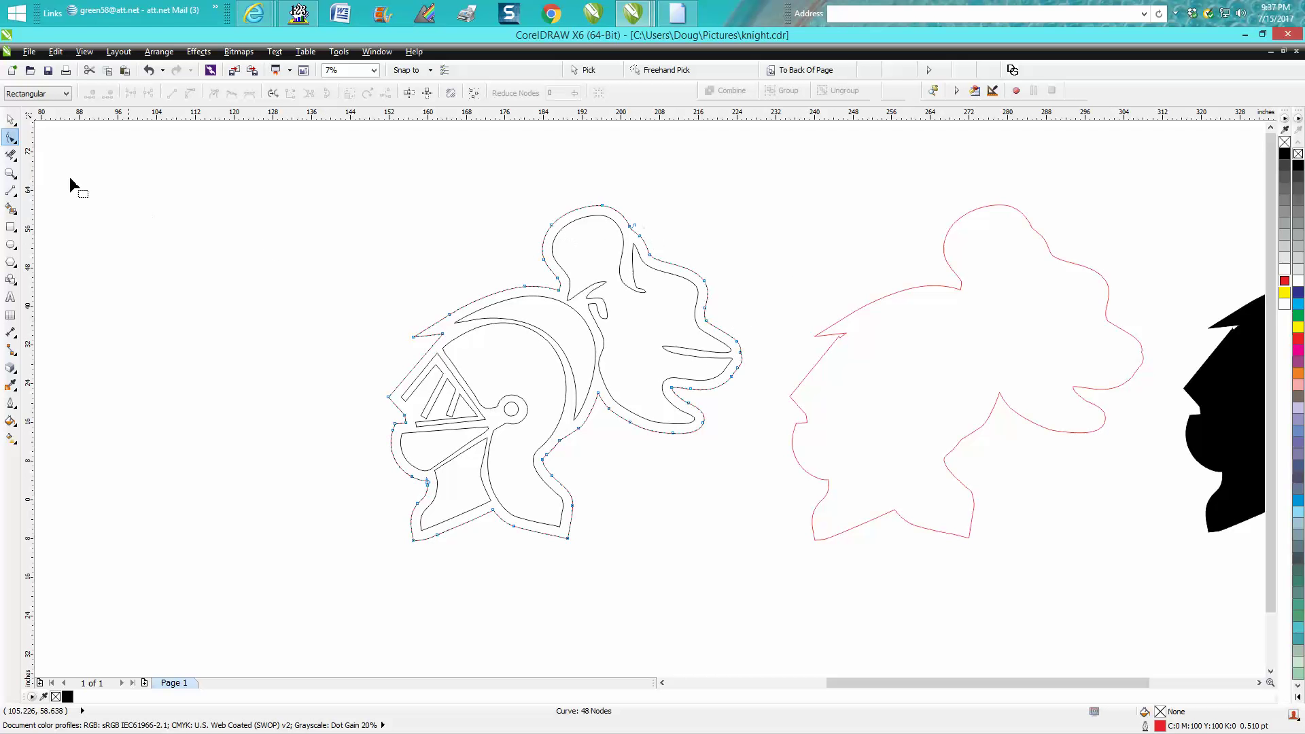
Delete two stray nodes from the red contour near the plume.
{"action": "left_click", "coordinate": [10, 174]}
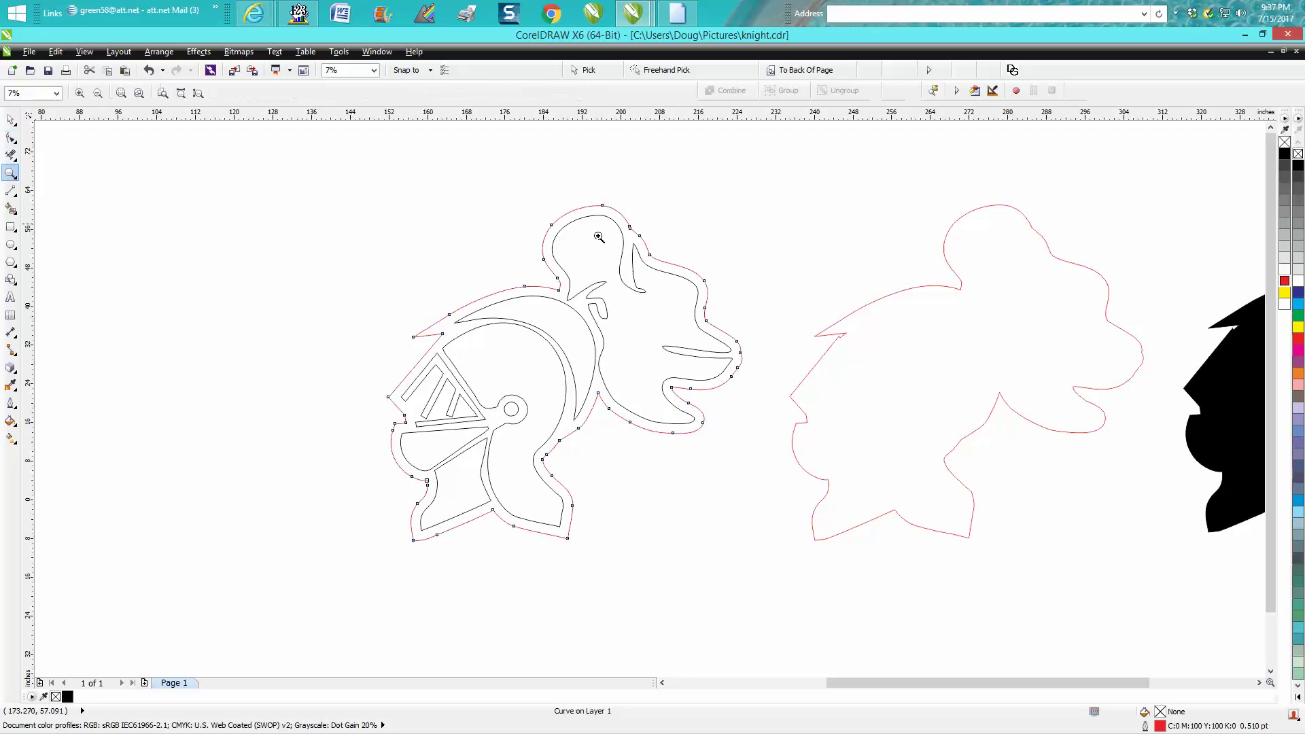
{"action": "left_click", "coordinate": [710, 265]}
{"action": "left_click", "coordinate": [10, 137]}
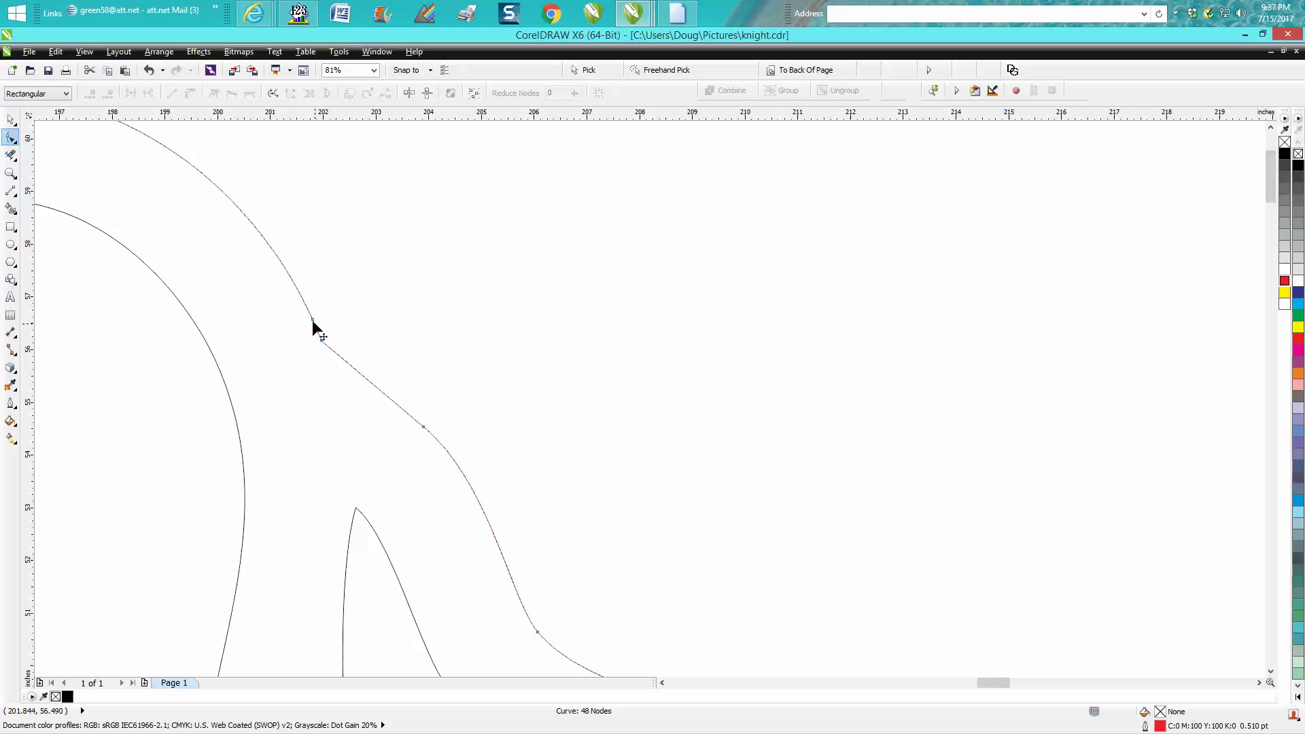
{"action": "left_click", "coordinate": [312, 320]}
{"action": "key", "text": "Delete"}
{"action": "scroll", "coordinate": [401, 323], "scroll_direction": "down", "scroll_amount": 2}
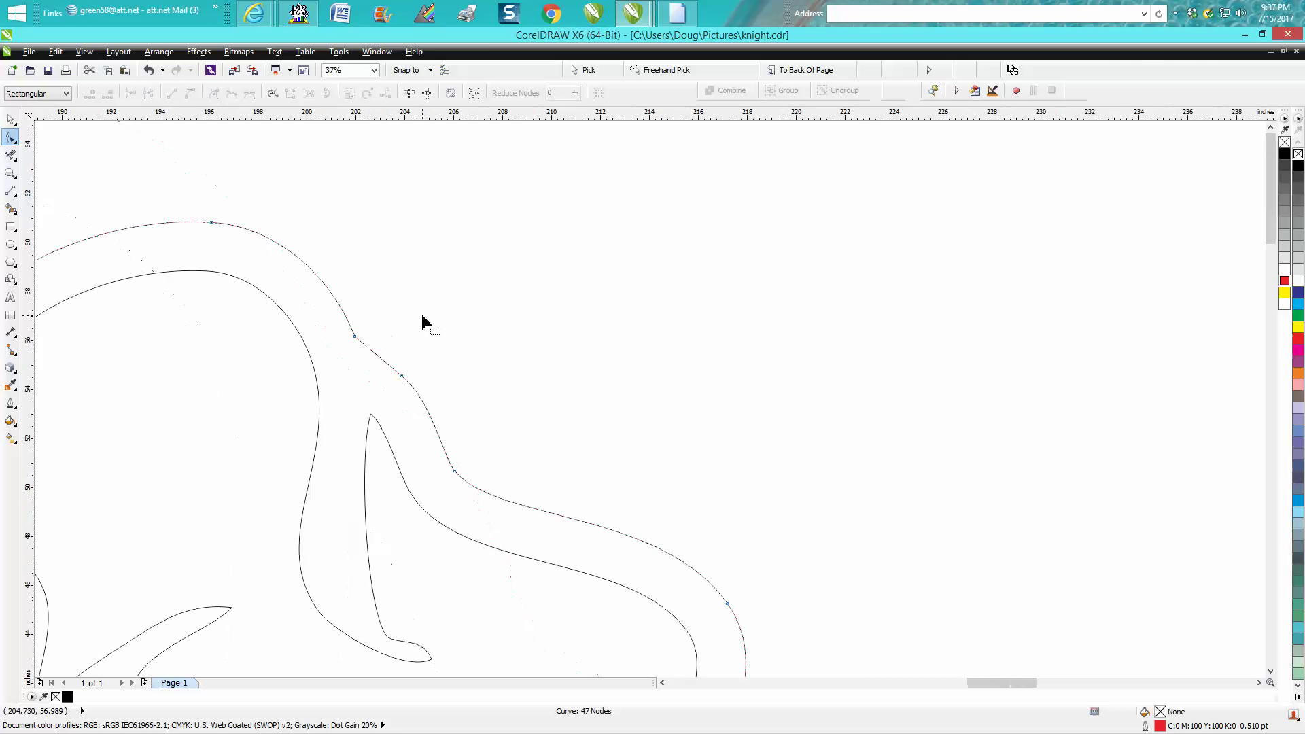
{"action": "scroll", "coordinate": [451, 313], "scroll_direction": "down", "scroll_amount": 1}
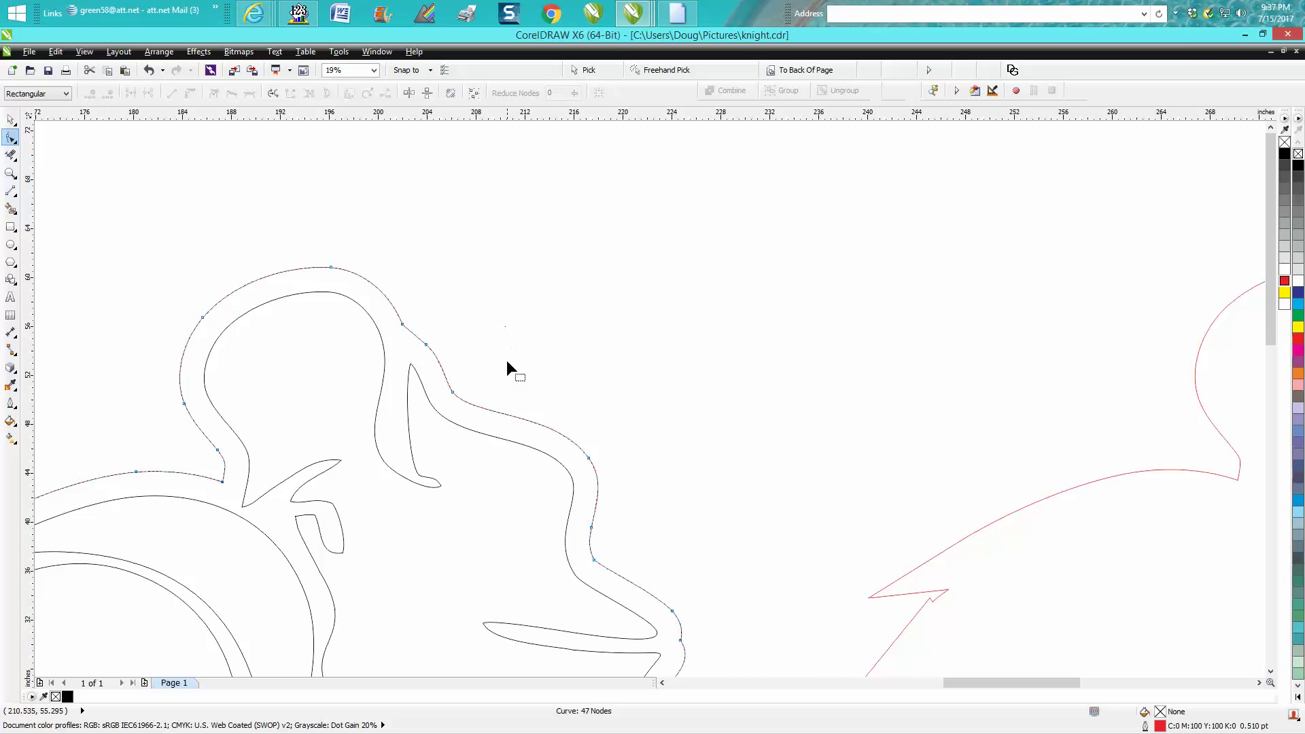
{"action": "left_click", "coordinate": [202, 317]}
{"action": "key", "text": "Delete"}
{"action": "key", "text": "Delete"}
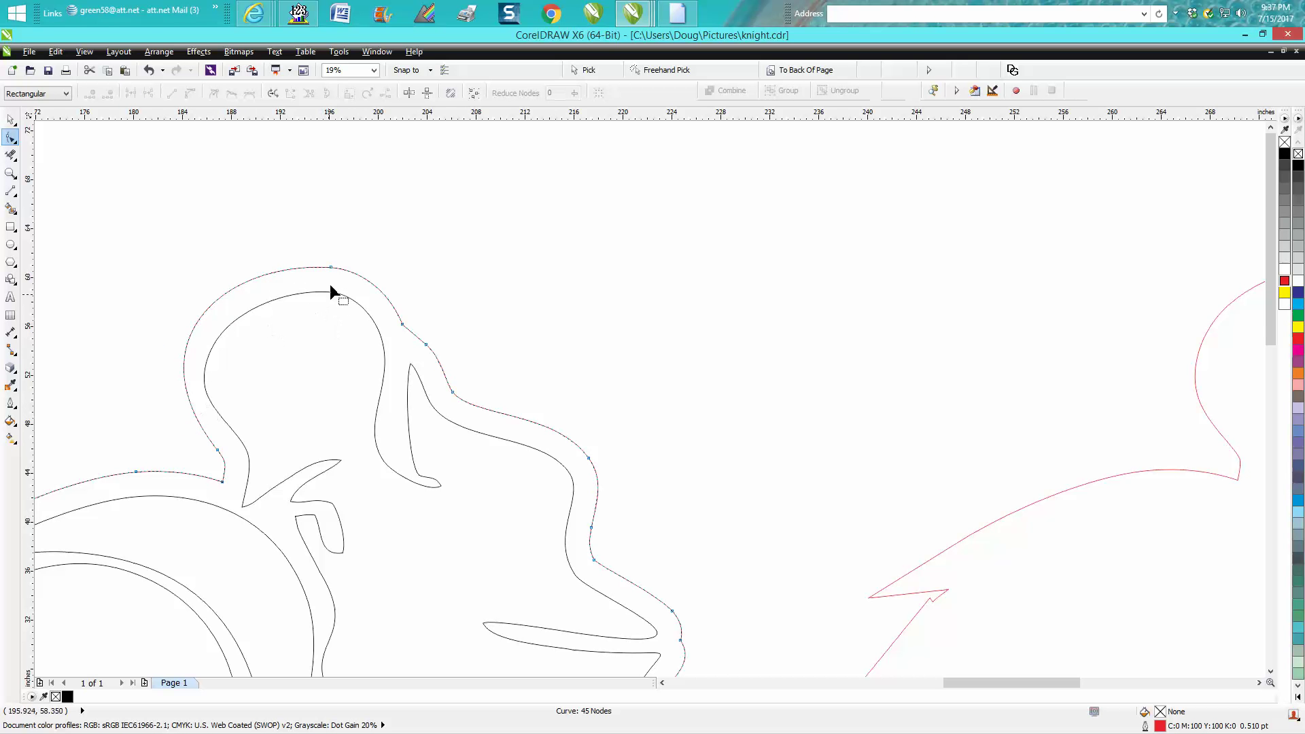
Drag a control handle to smooth the contour curve over the plume top, leaving 45 nodes.
{"action": "left_click", "coordinate": [332, 268]}
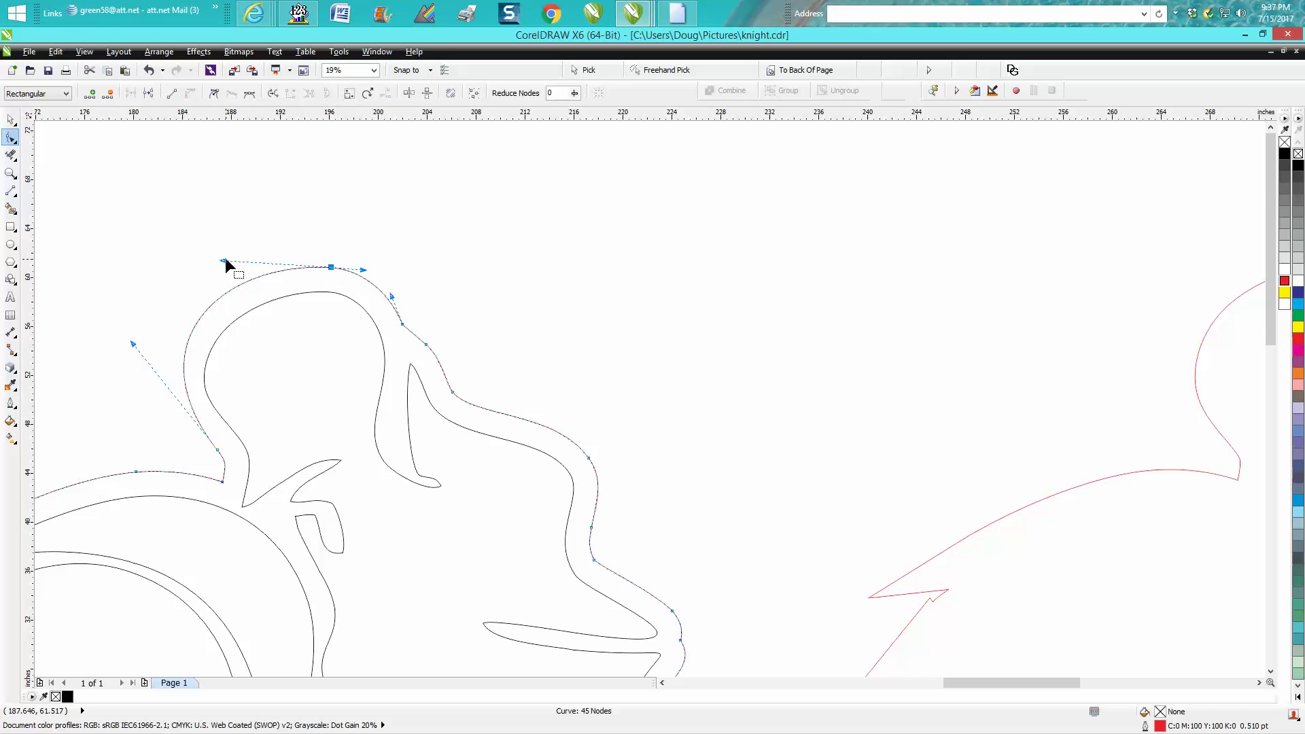
{"action": "left_click_drag", "start_coordinate": [133, 343], "coordinate": [123, 365]}
{"action": "scroll", "coordinate": [548, 349], "scroll_direction": "down", "scroll_amount": 2}
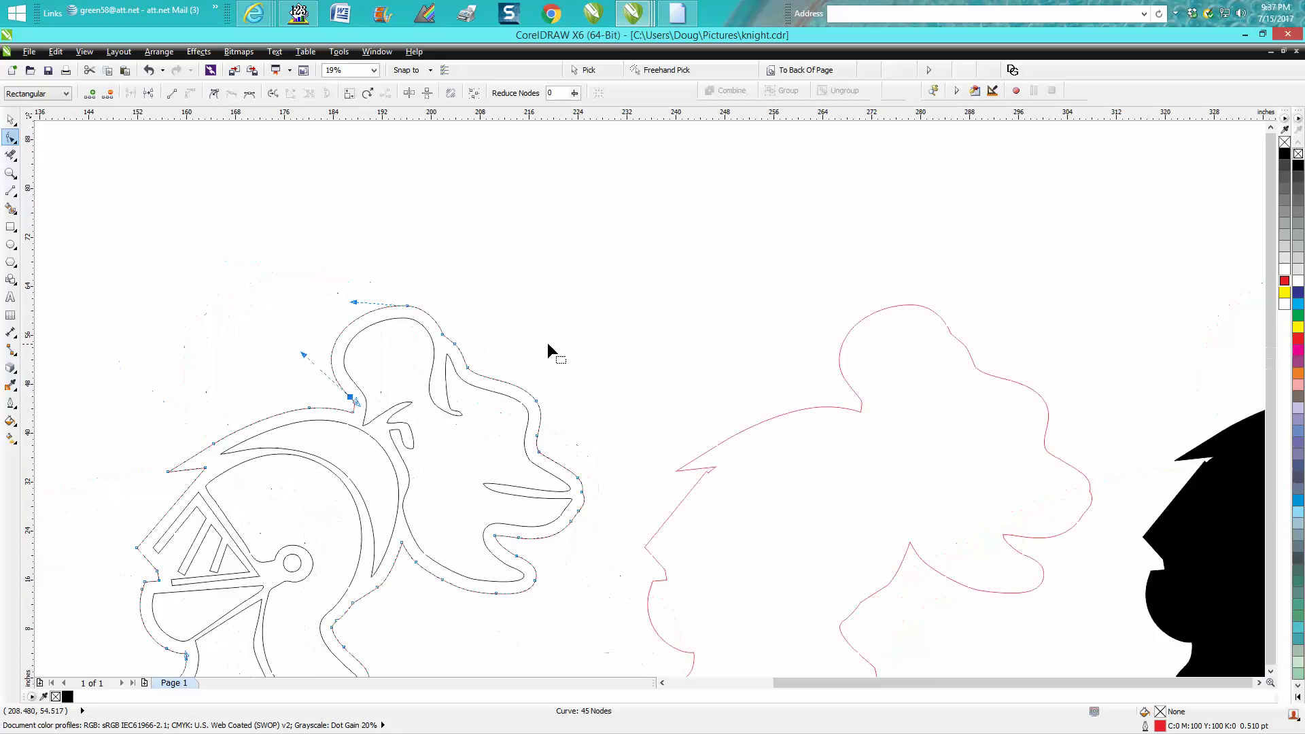
{"action": "left_click", "coordinate": [11, 172]}
{"action": "left_click_drag", "start_coordinate": [213, 251], "coordinate": [447, 505]}
Fill the knight's outline band solid black with the Smart Fill tool.
{"action": "left_click_drag", "start_coordinate": [585, 546], "coordinate": [642, 575]}
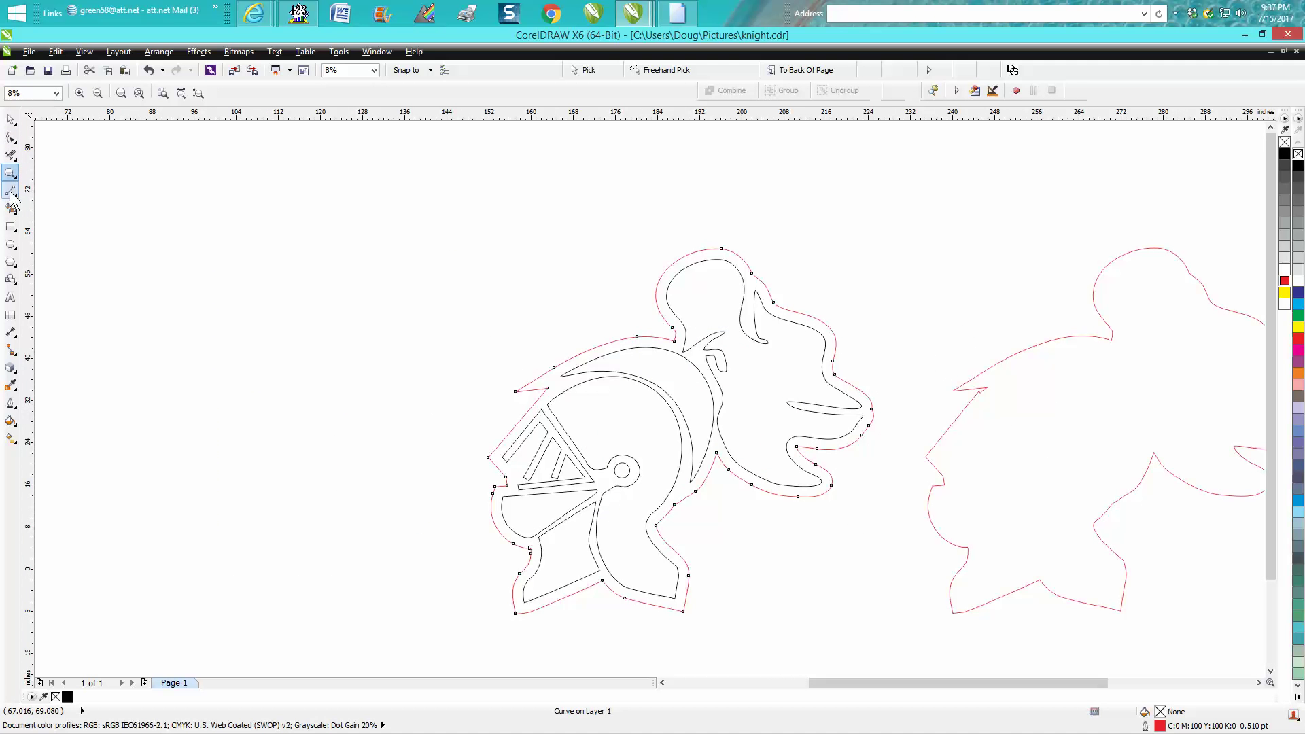
{"action": "left_click", "coordinate": [11, 209]}
{"action": "left_click", "coordinate": [554, 385]}
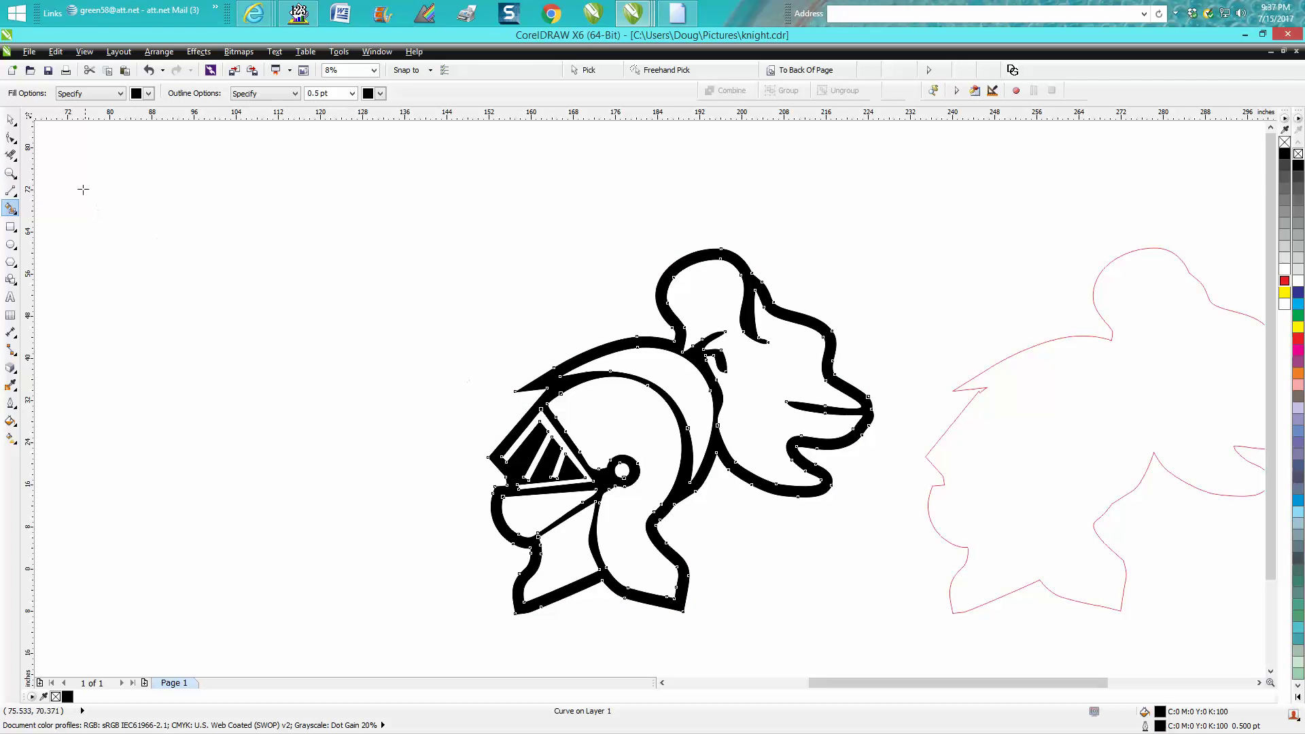
{"action": "left_click", "coordinate": [10, 121]}
{"action": "left_click", "coordinate": [222, 221]}
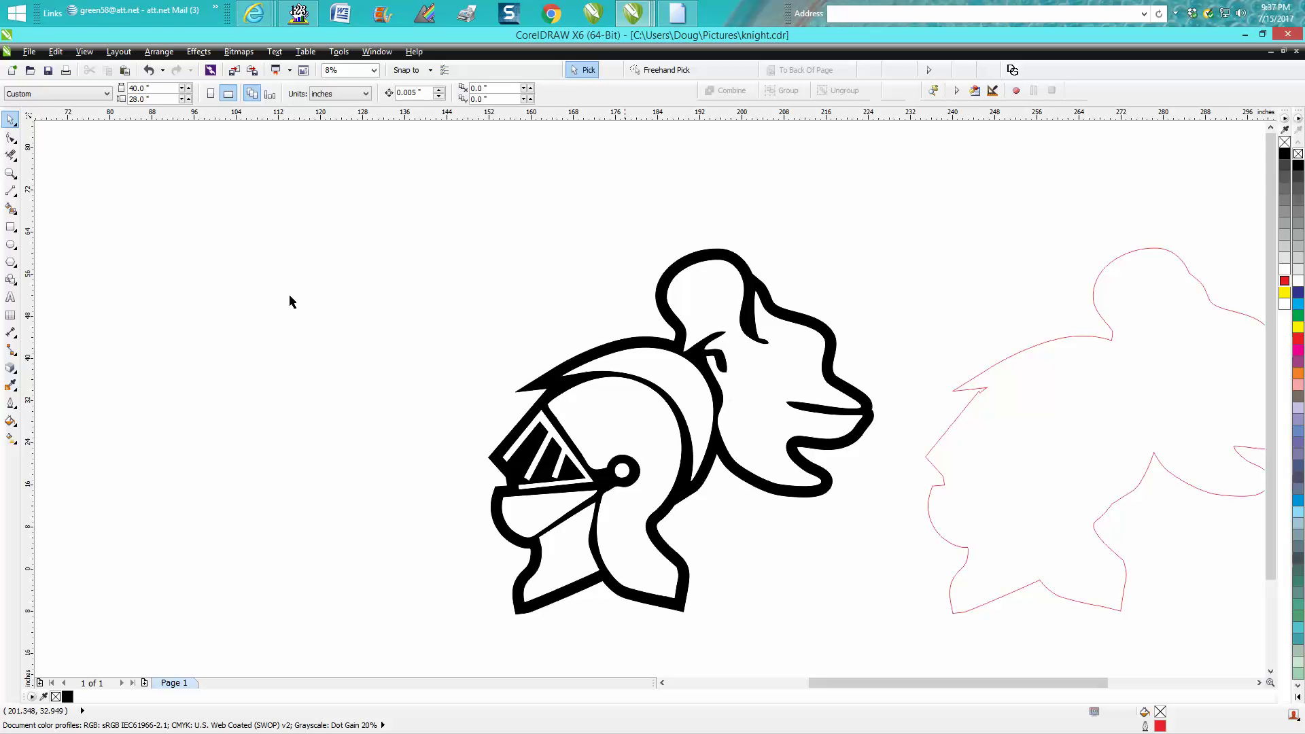
Fill the plume, helmet bands, face, chin, visor bars and rivet red.
{"action": "left_click", "coordinate": [11, 209]}
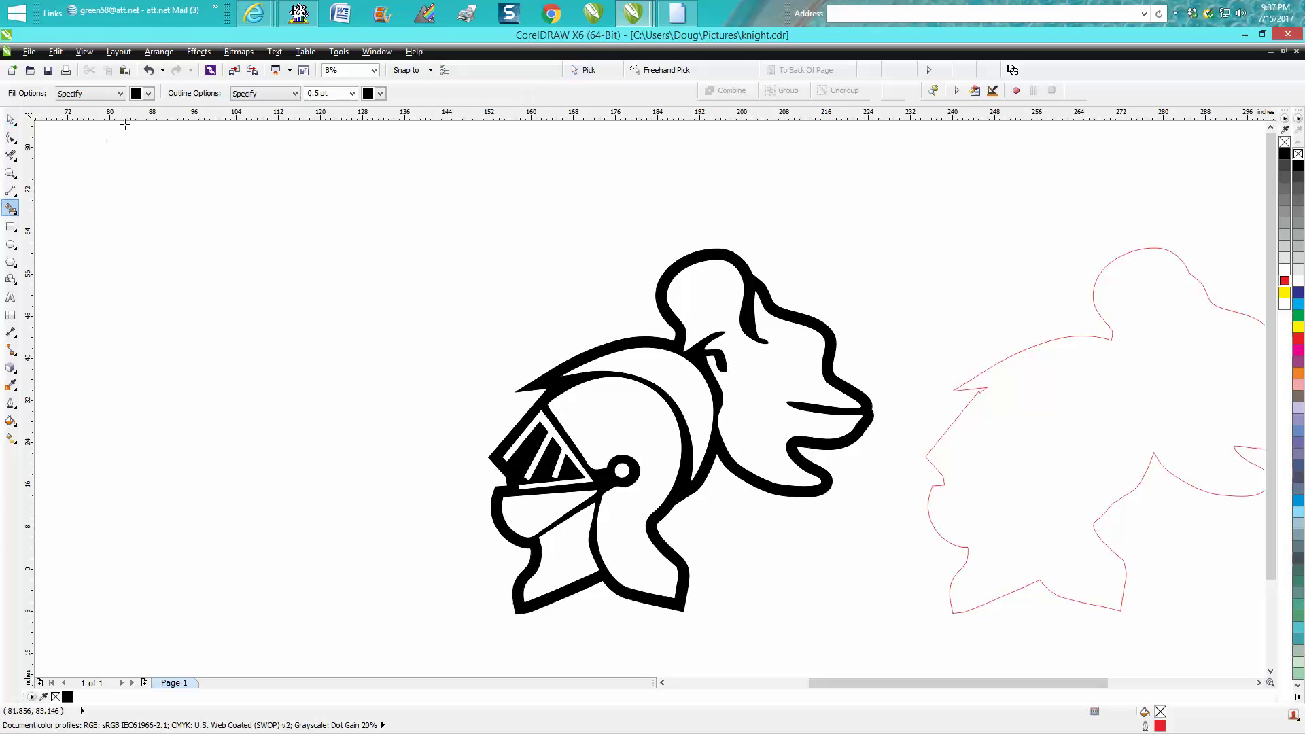
{"action": "left_click", "coordinate": [148, 94]}
{"action": "left_click", "coordinate": [167, 129]}
{"action": "left_click", "coordinate": [687, 314]}
{"action": "left_click", "coordinate": [690, 357]}
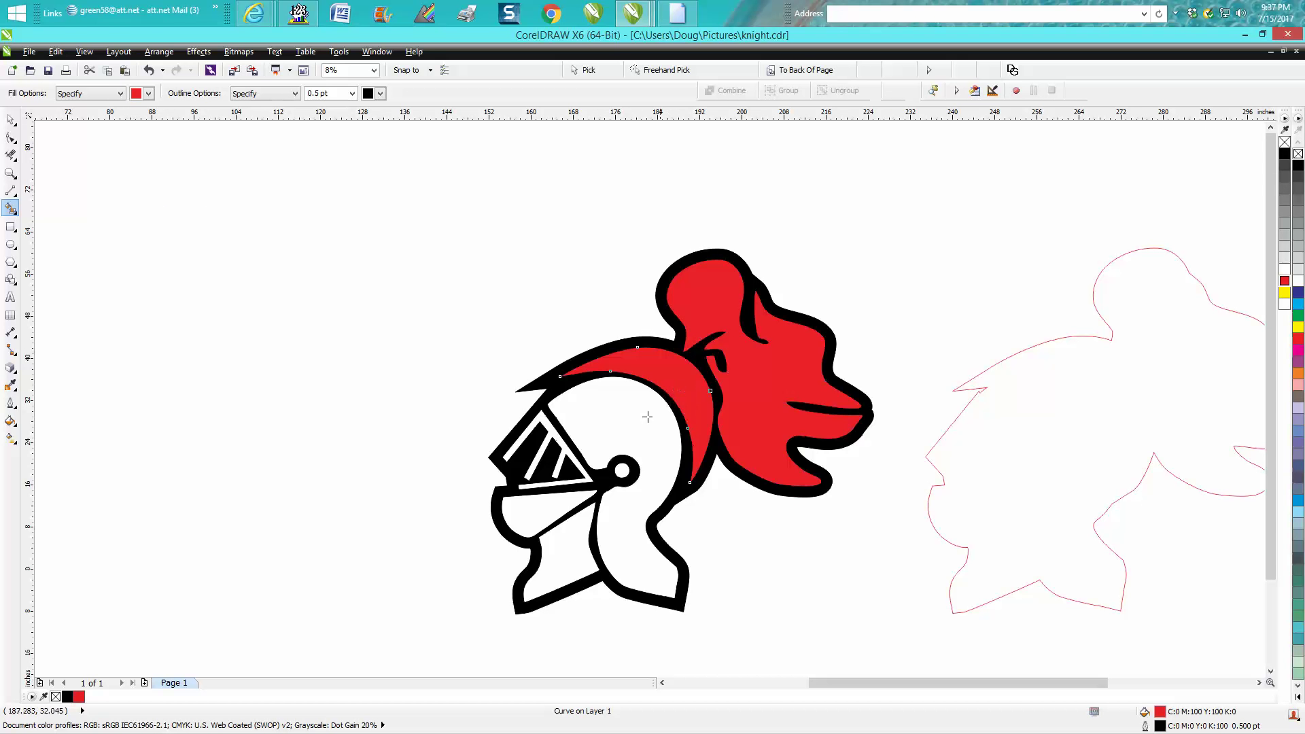
{"action": "left_click", "coordinate": [632, 425]}
{"action": "left_click", "coordinate": [543, 515]}
{"action": "left_click", "coordinate": [573, 554]}
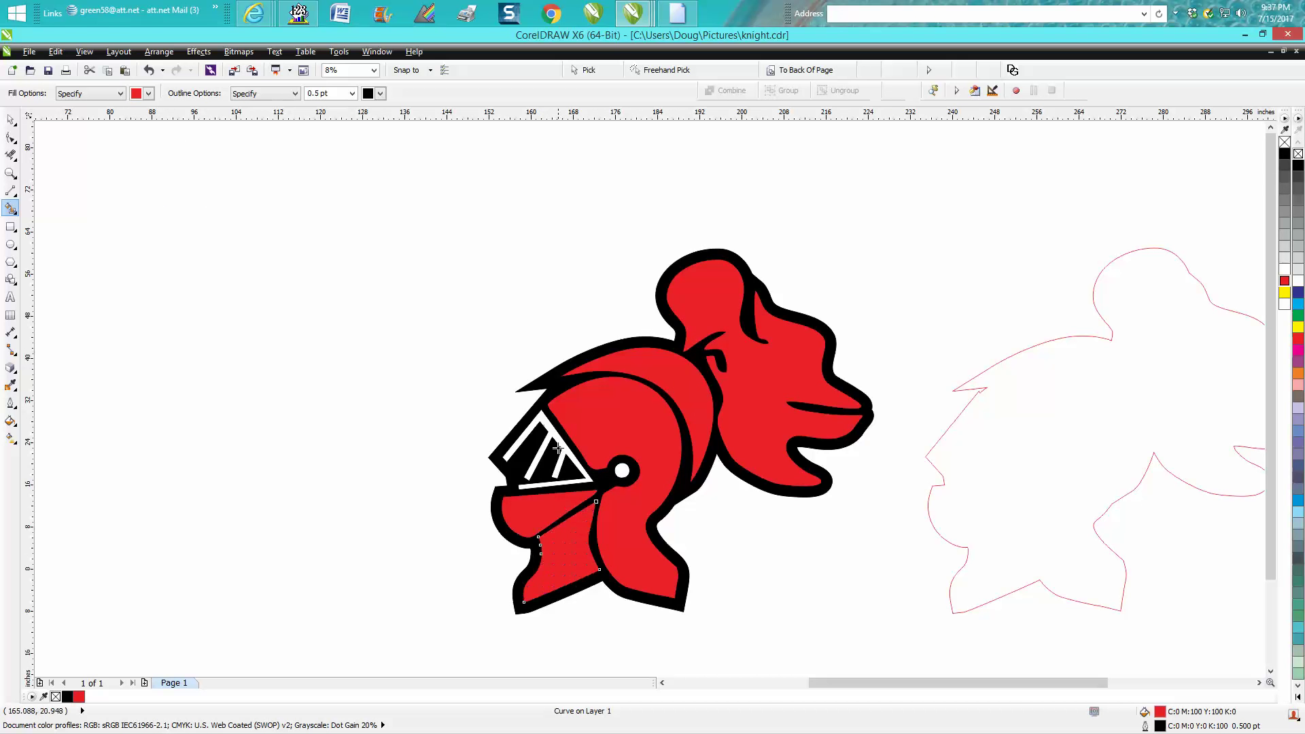
{"action": "left_click", "coordinate": [559, 446]}
{"action": "left_click", "coordinate": [621, 470]}
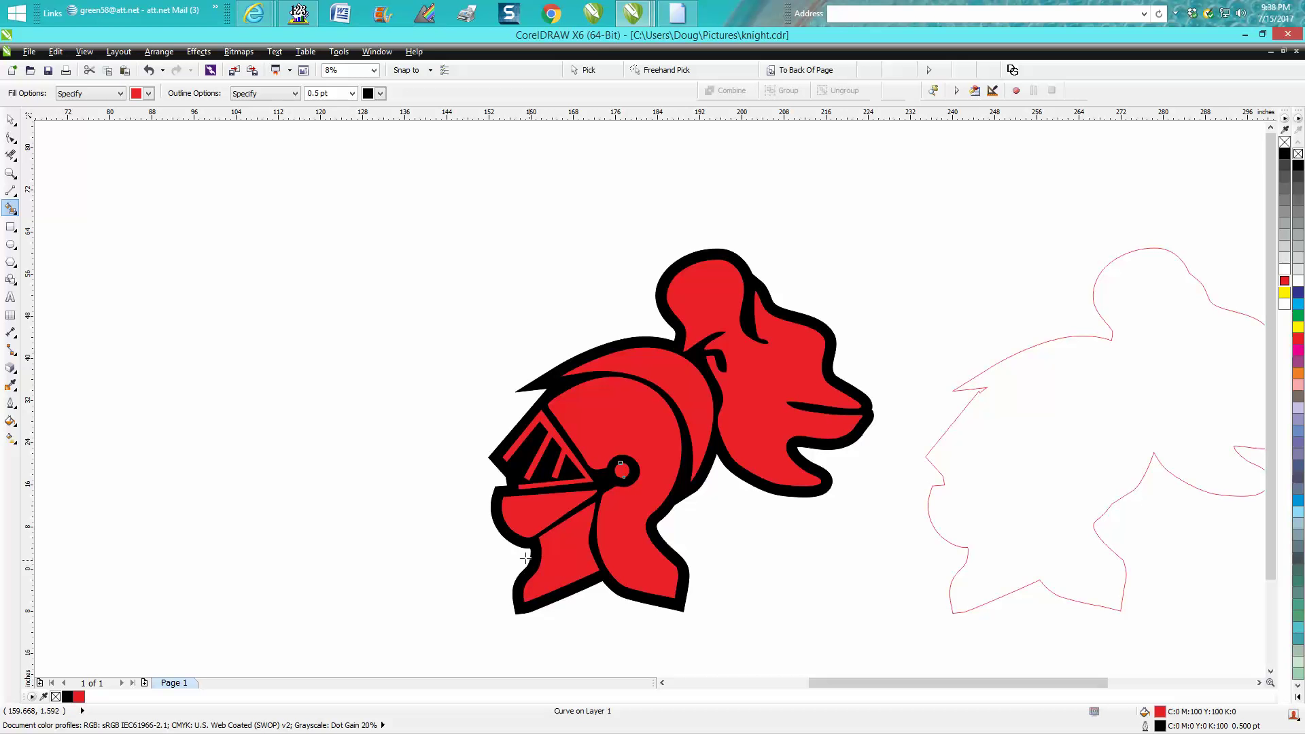
Marquee-select the whole red-and-black knight with the Pick tool, capturing its 10 objects.
{"action": "left_click", "coordinate": [9, 121]}
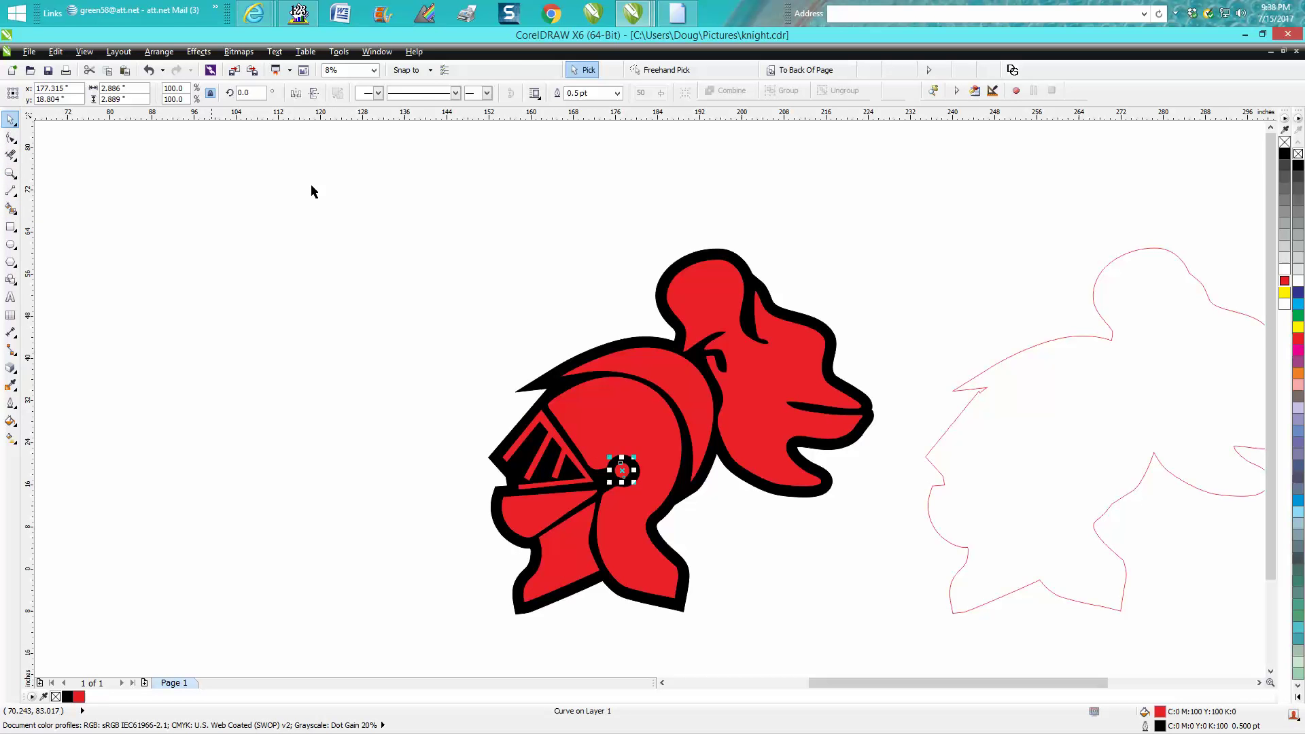
{"action": "left_click_drag", "start_coordinate": [347, 212], "coordinate": [907, 636]}
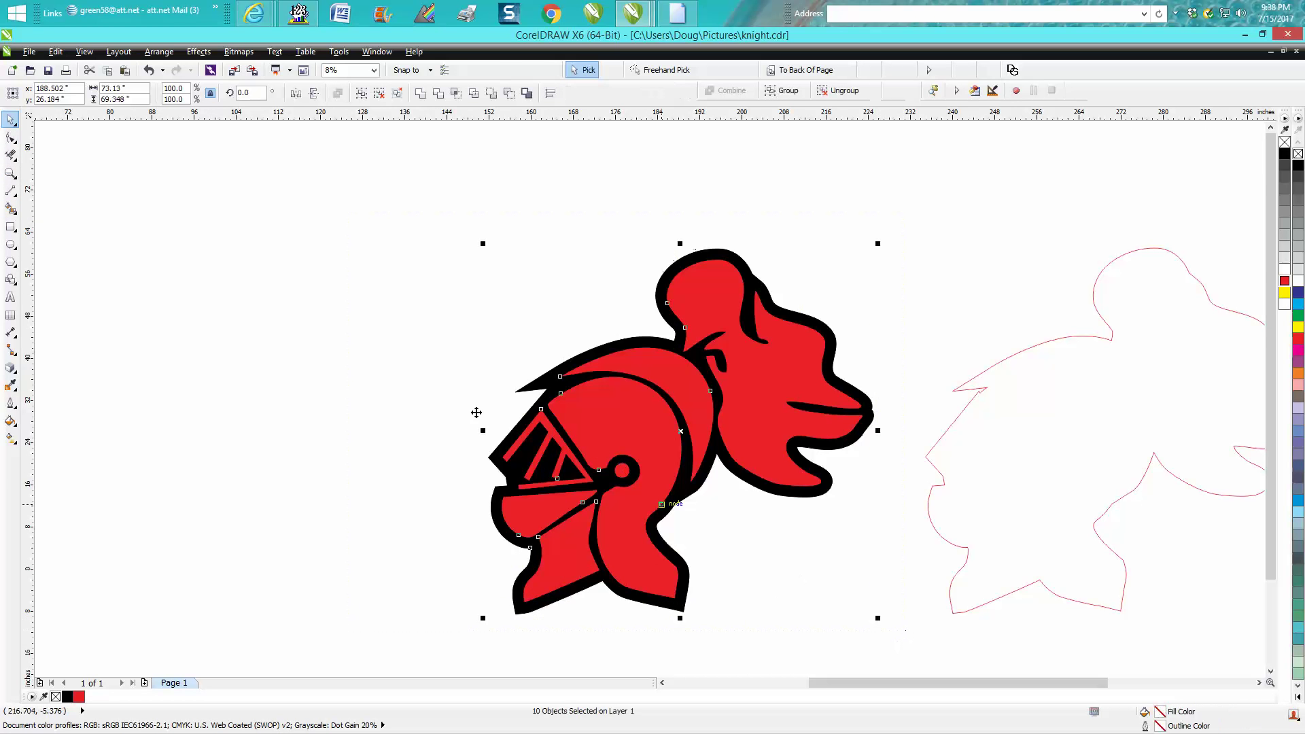